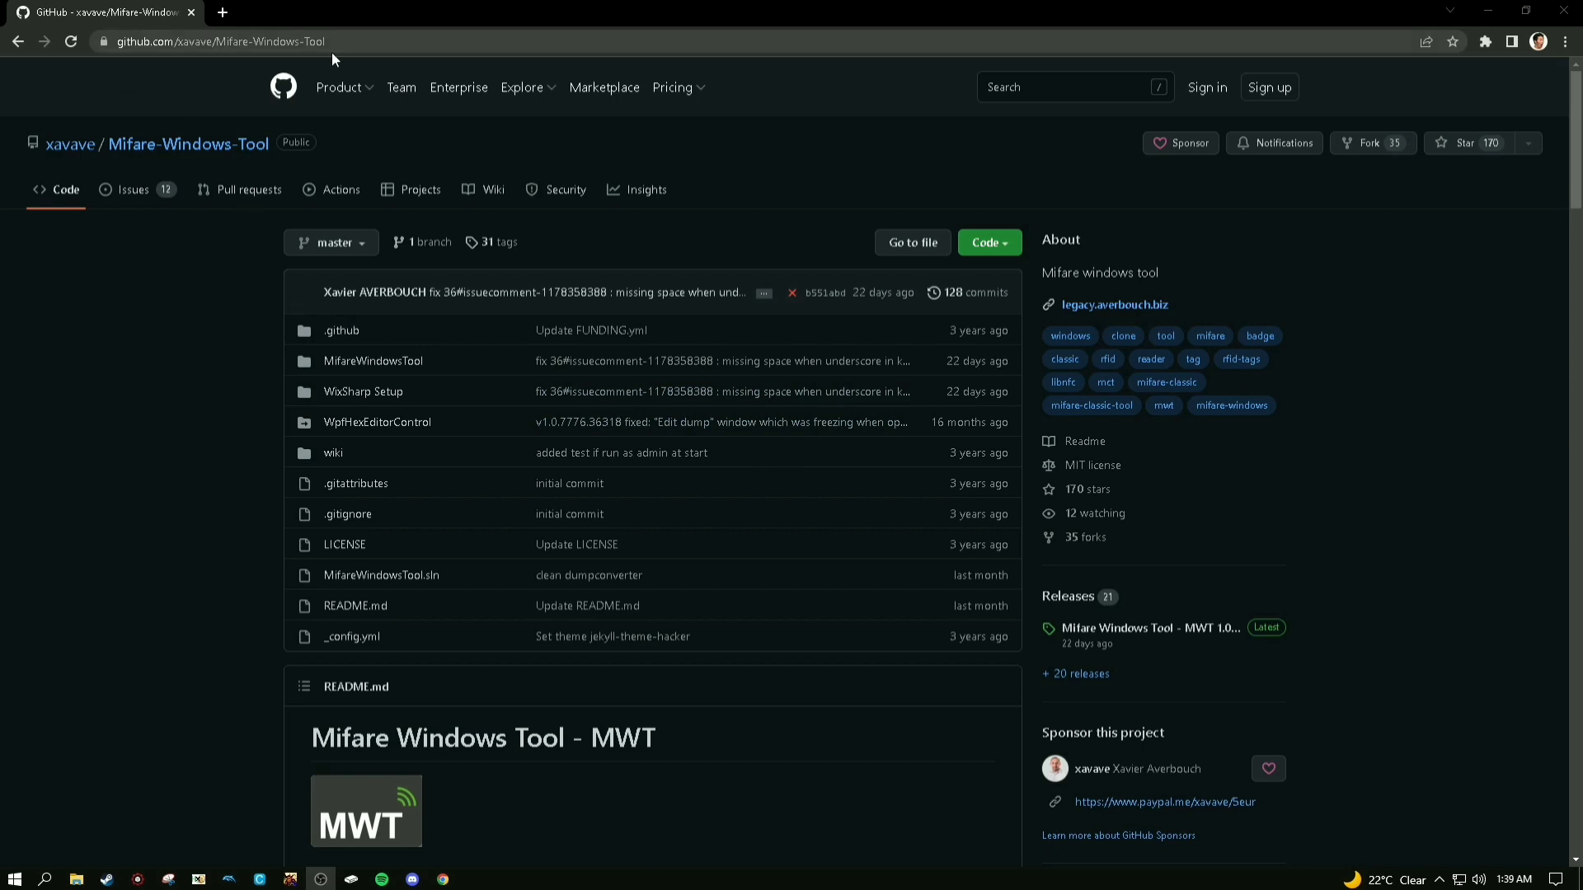
# Look over the MifareWindowsTool repository page, from its address down to the Releases stats
pyautogui.click(116, 46)
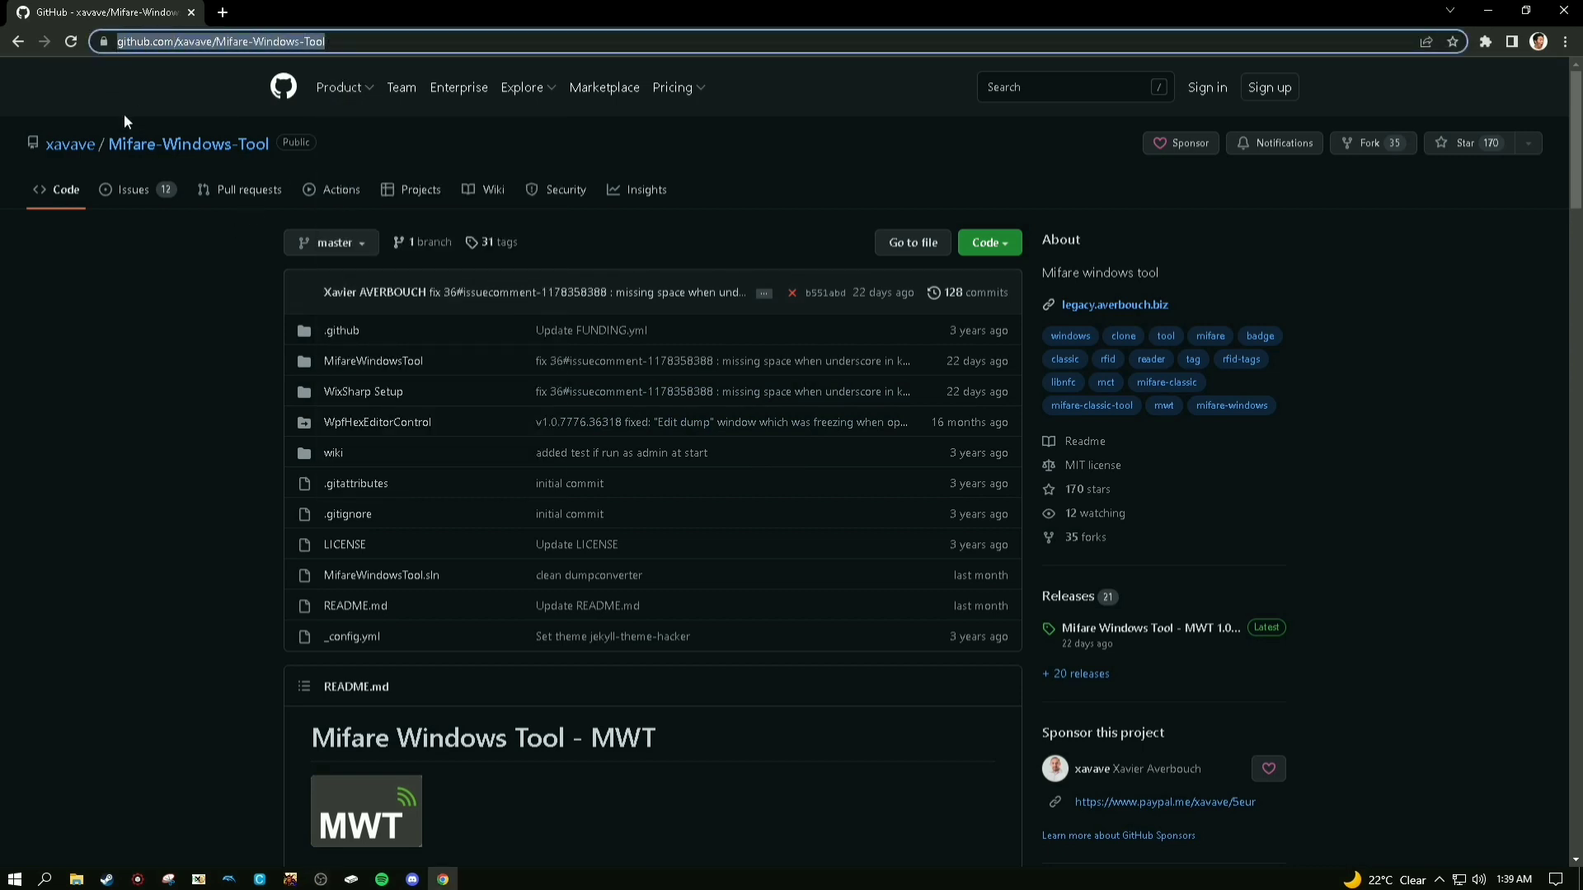
pyautogui.click(157, 318)
pyautogui.scroll(-3, 224, 266)
pyautogui.scroll(3, 248, 207)
pyautogui.click(344, 37)
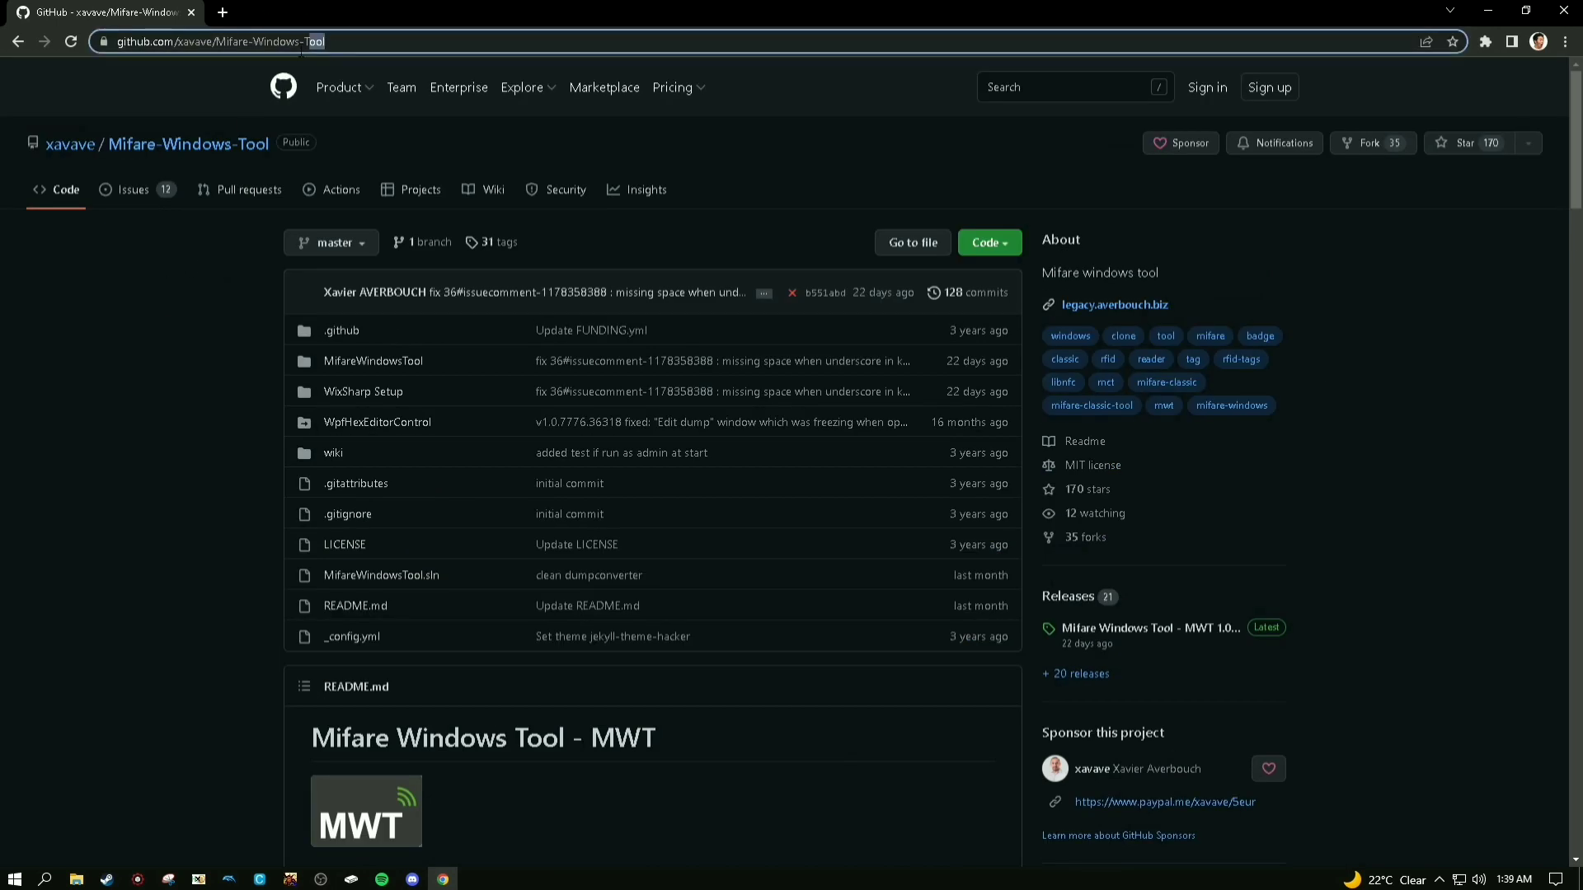
pyautogui.click(210, 477)
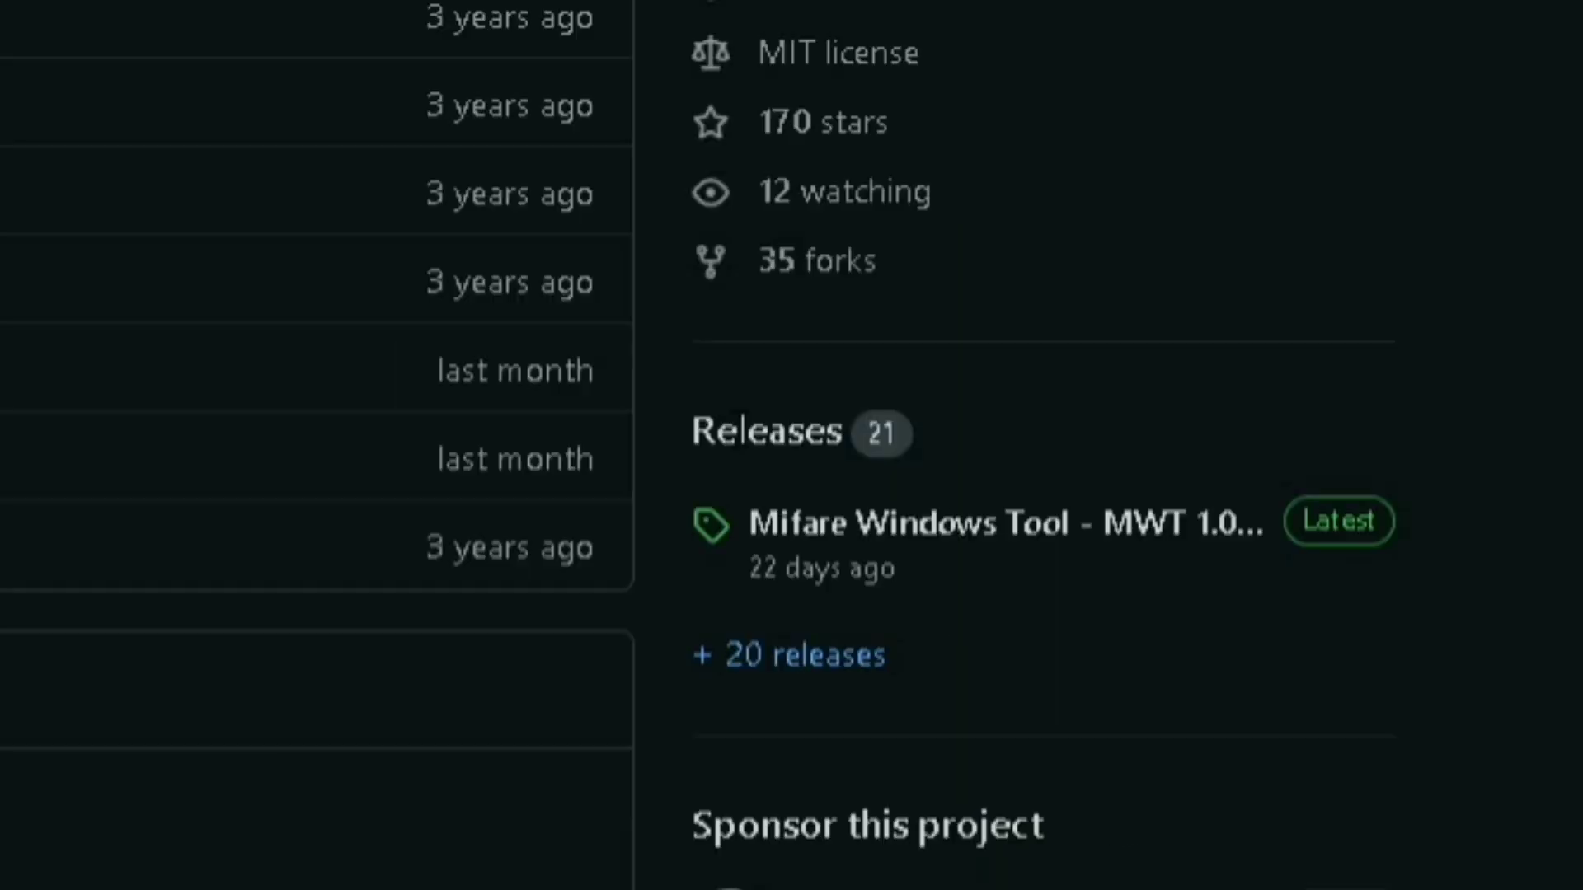
pyautogui.moveTo(1042, 441); pyautogui.dragTo(1132, 600)
pyautogui.click(1133, 599)
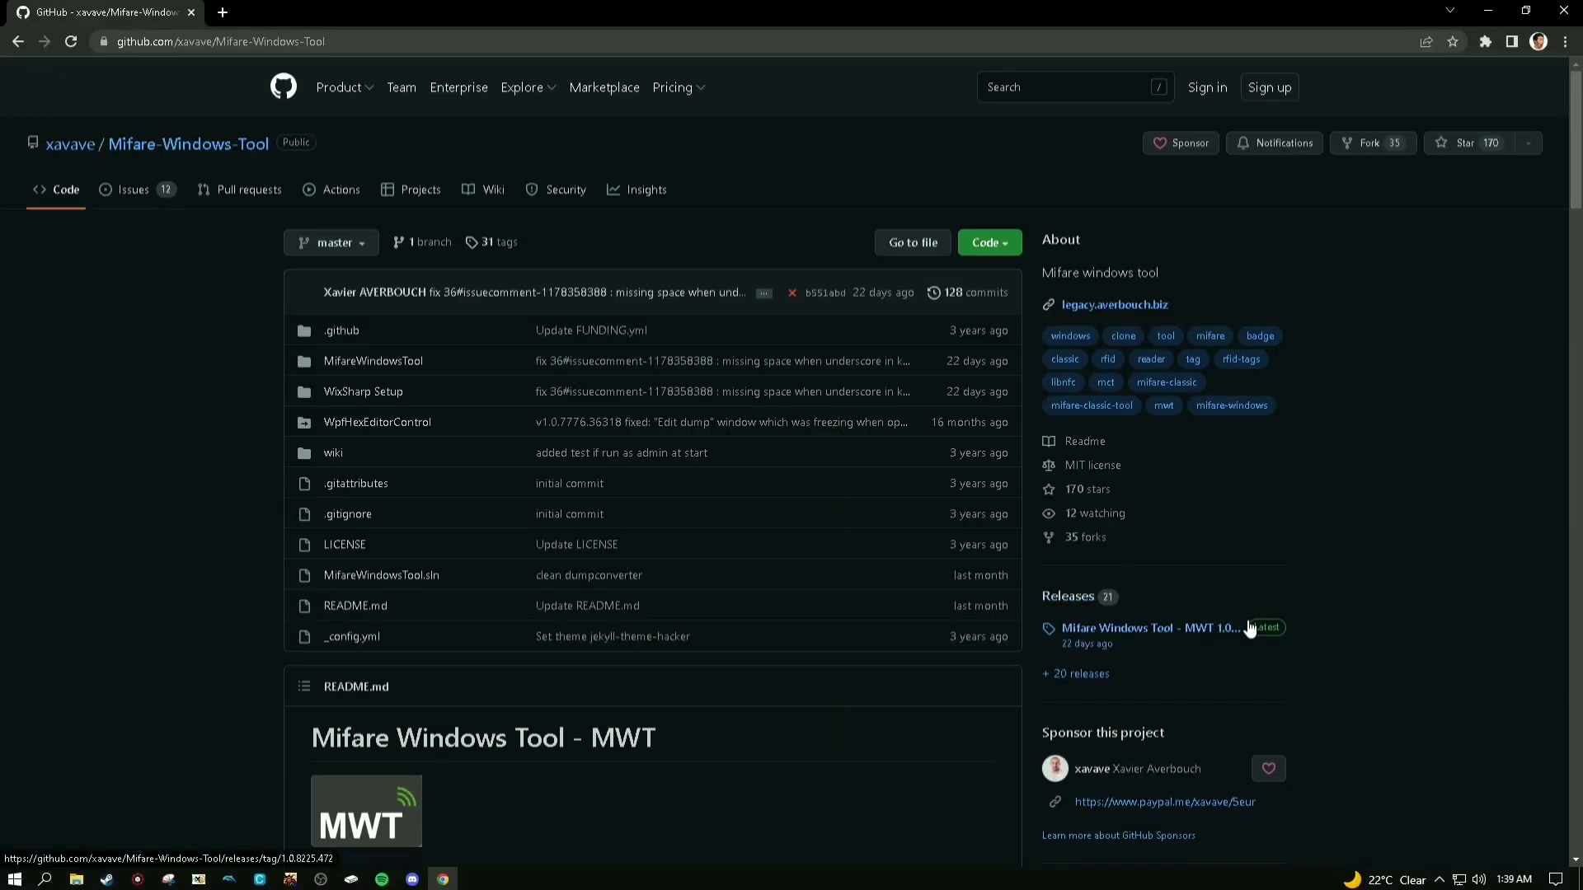
# Save the latest release's MifareWindowsTool_v1.0.8225.472.msi to Downloads, replacing the existing copy
pyautogui.click(1151, 640)
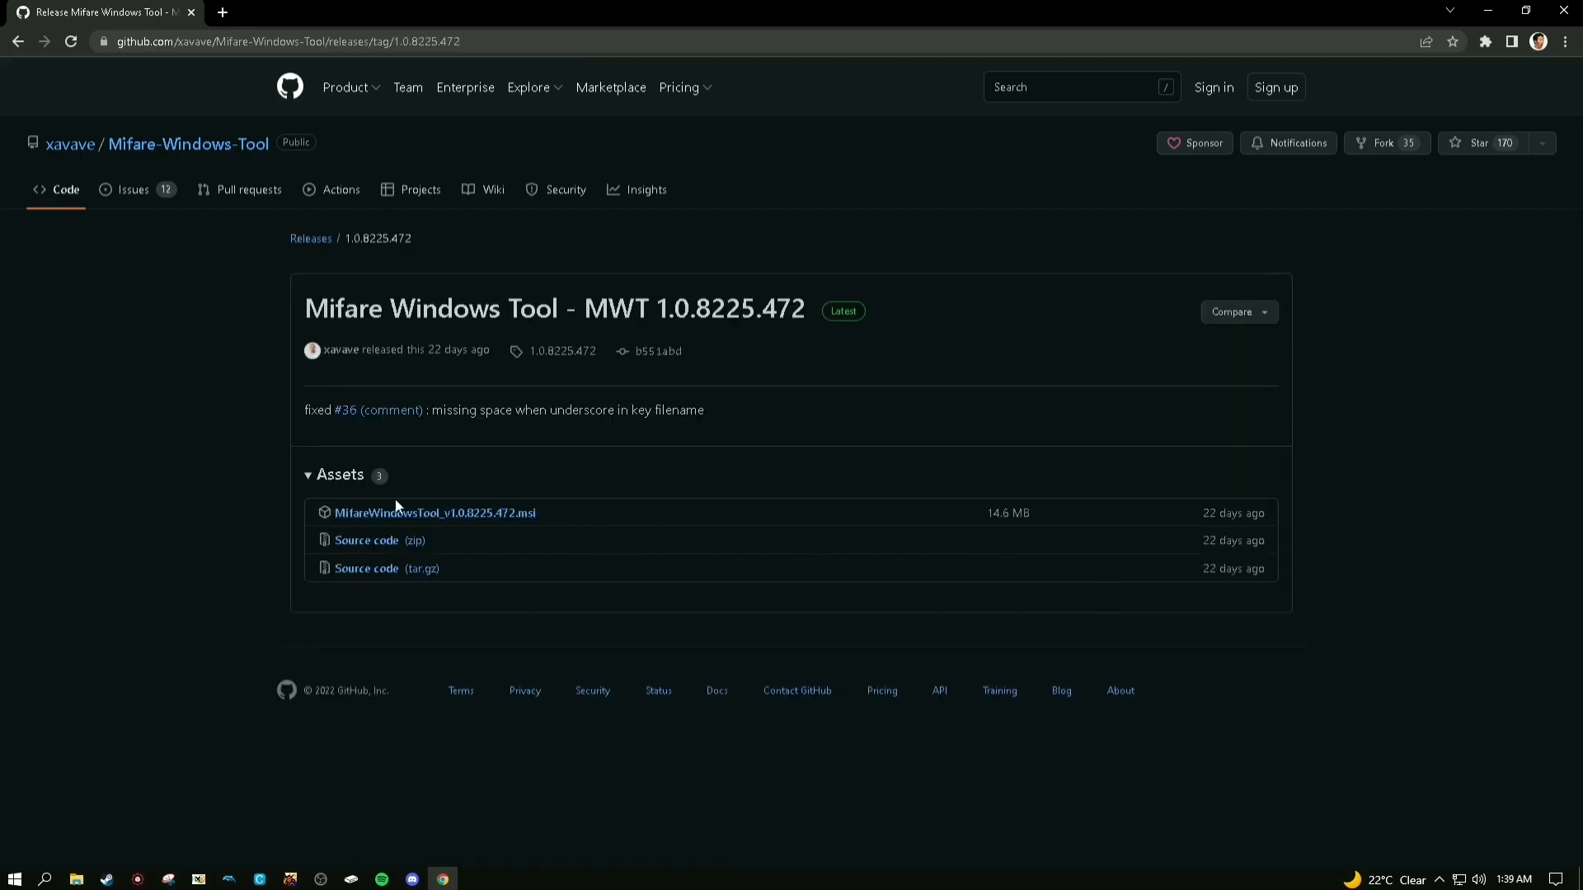
pyautogui.moveTo(300, 513); pyautogui.dragTo(572, 521)
pyautogui.click(577, 513)
pyautogui.click(511, 516)
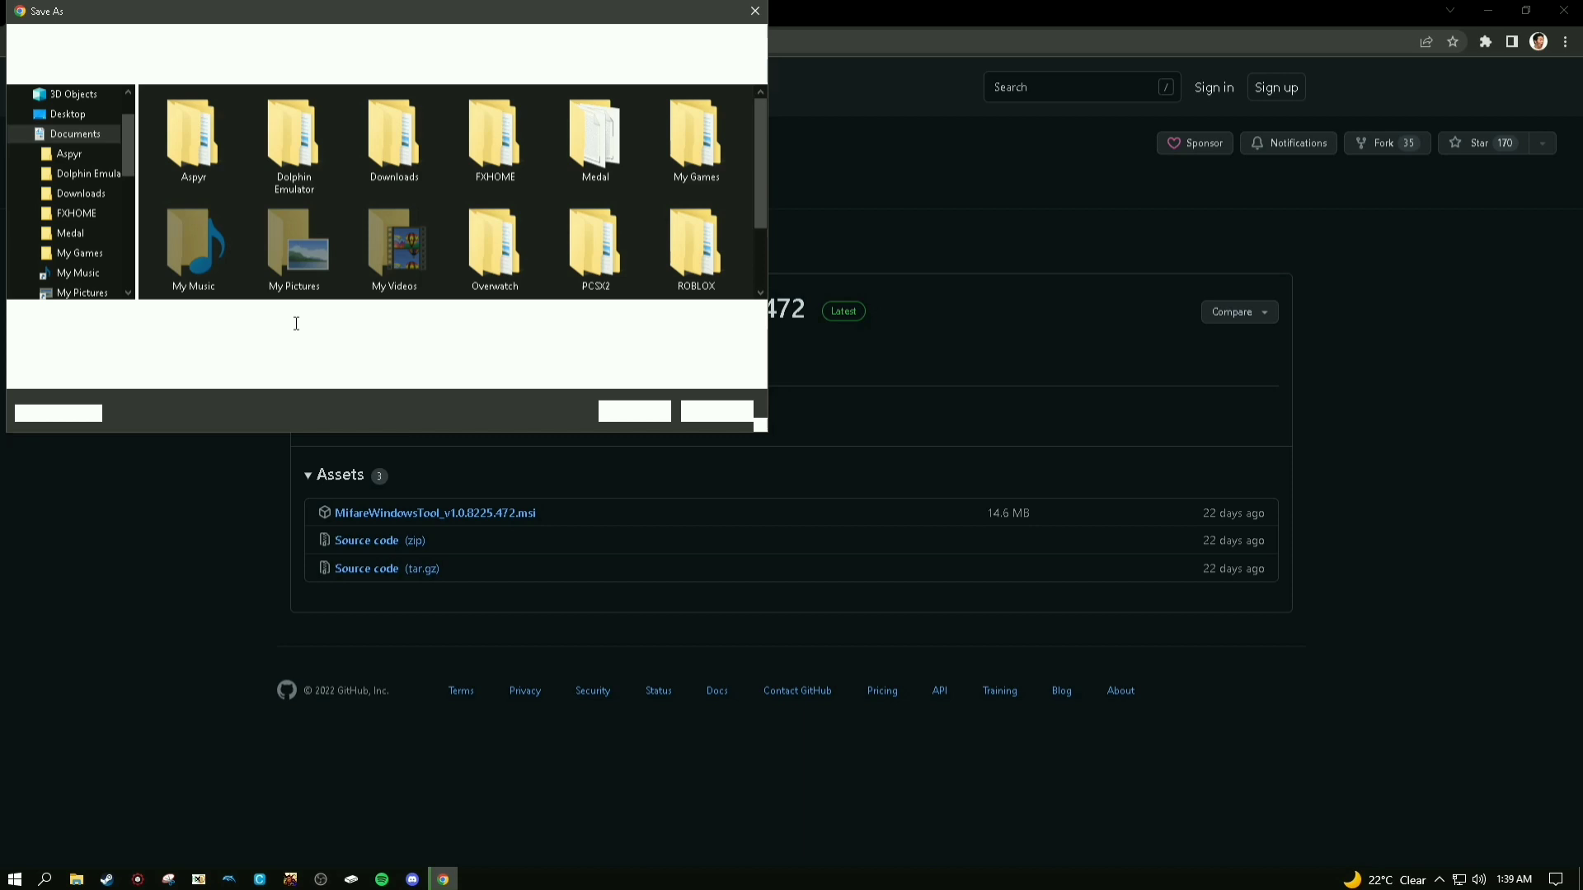
pyautogui.click(33, 153)
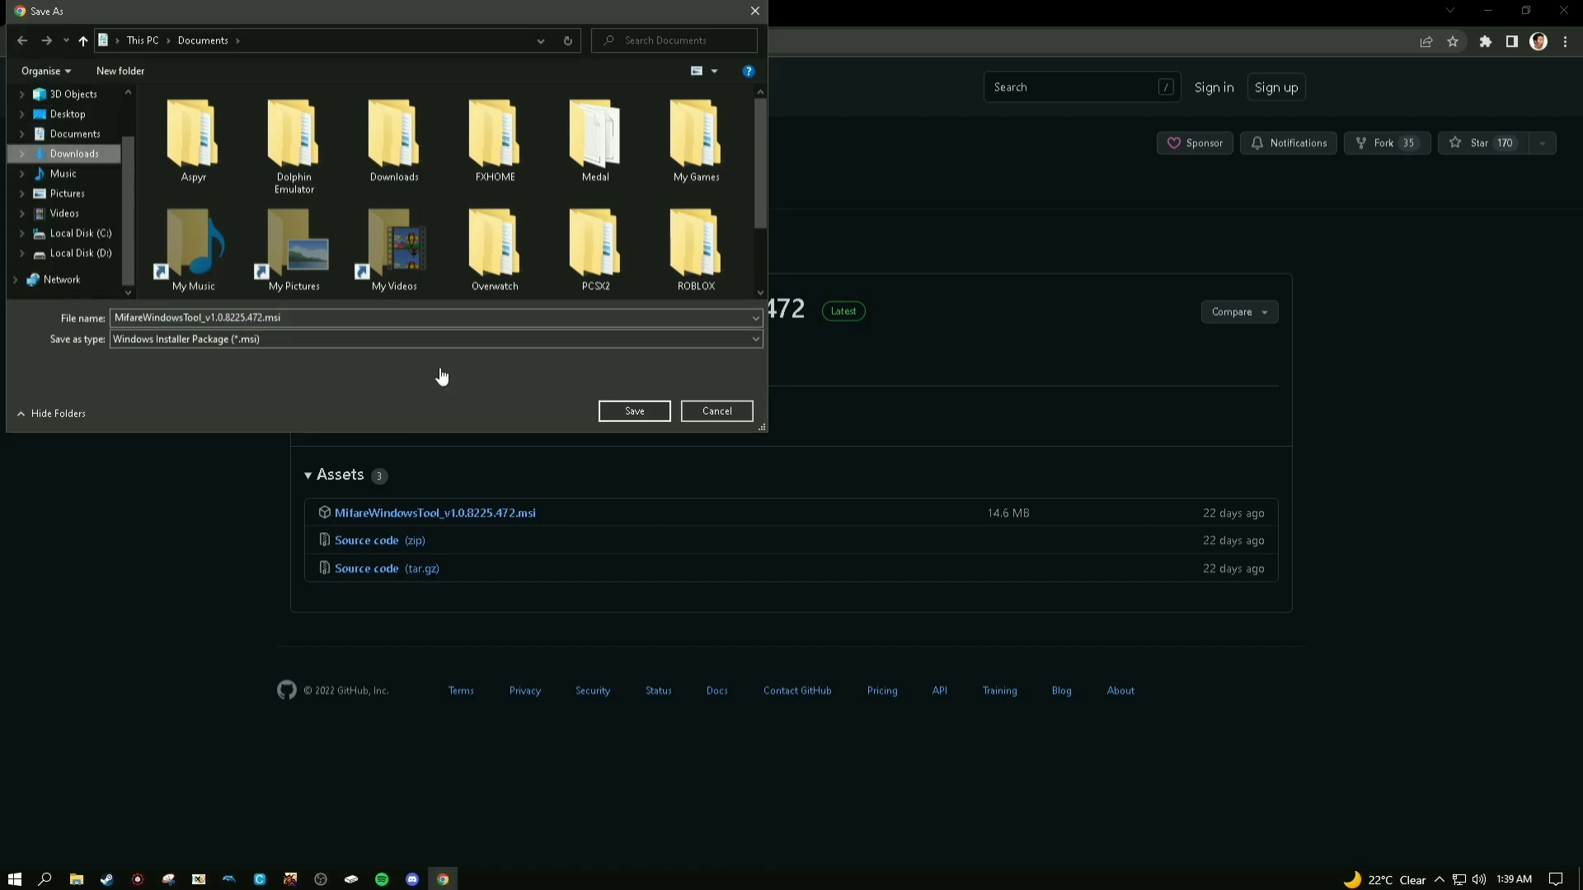
pyautogui.click(635, 411)
pyautogui.click(834, 452)
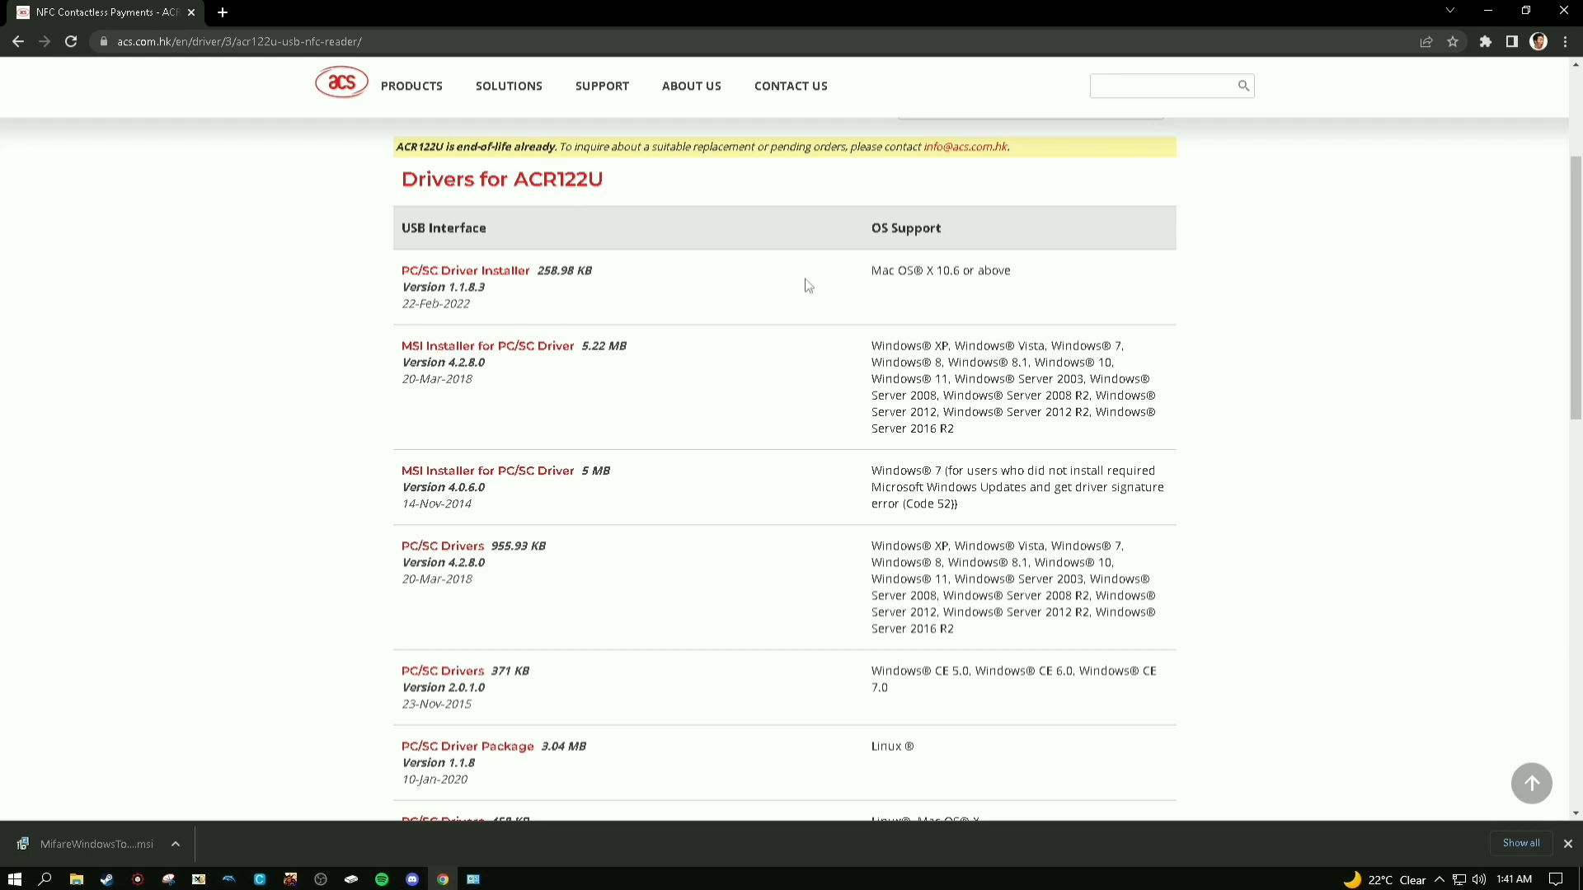
# Review the ACR122U drivers page's Mac OS X support text and the driver list
pyautogui.moveTo(878, 275); pyautogui.dragTo(1047, 273)
pyautogui.click(1075, 271)
pyautogui.scroll(-1, 599, 338)
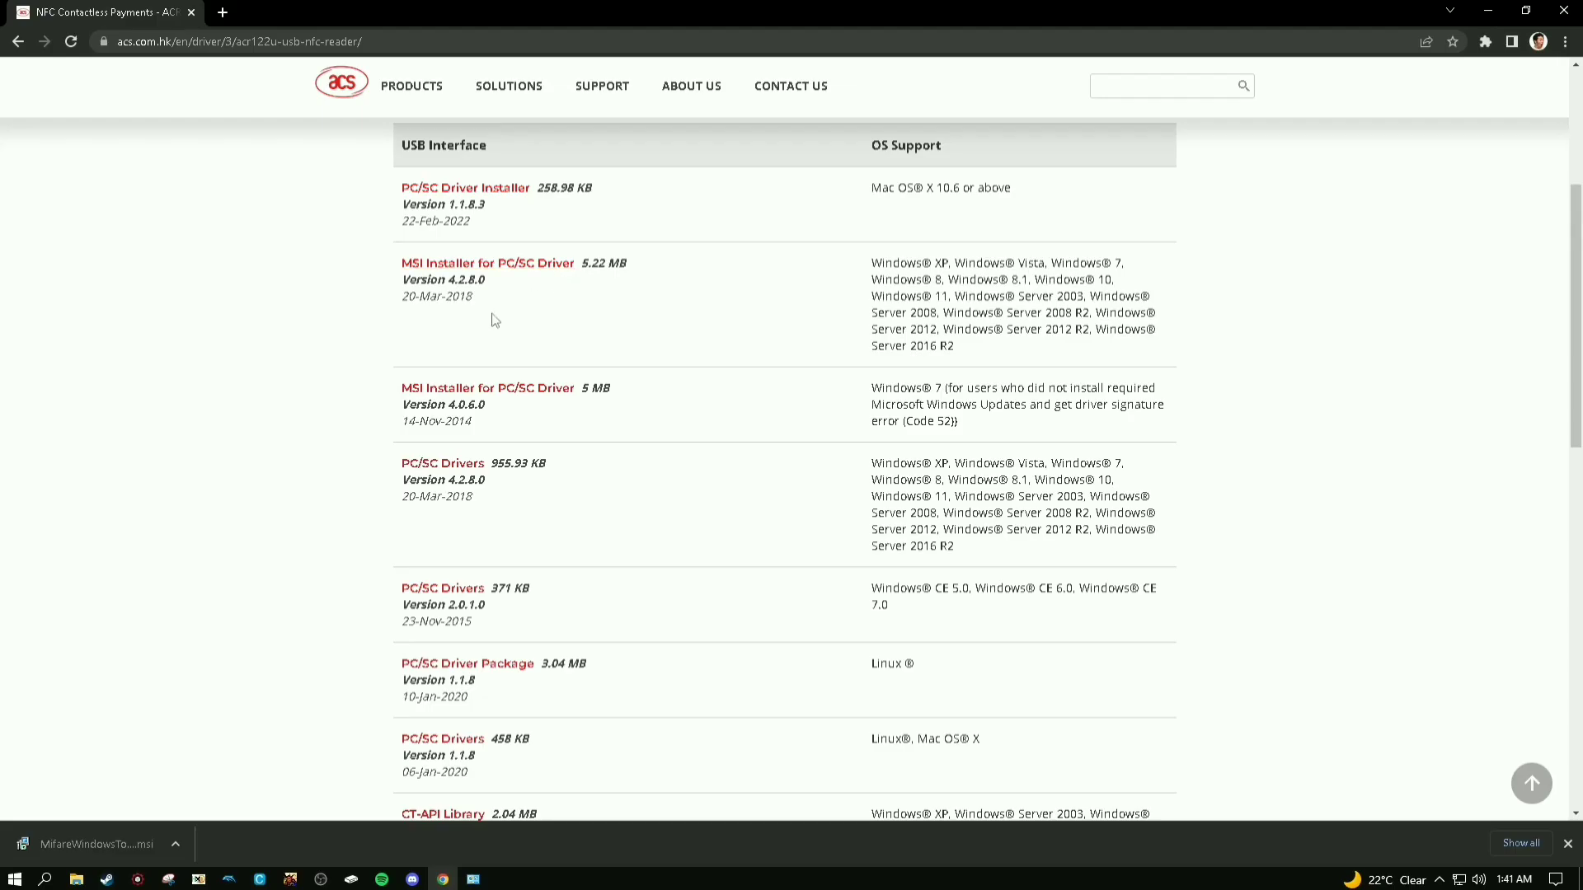
pyautogui.moveTo(371, 271); pyautogui.dragTo(536, 264)
pyautogui.click(526, 322)
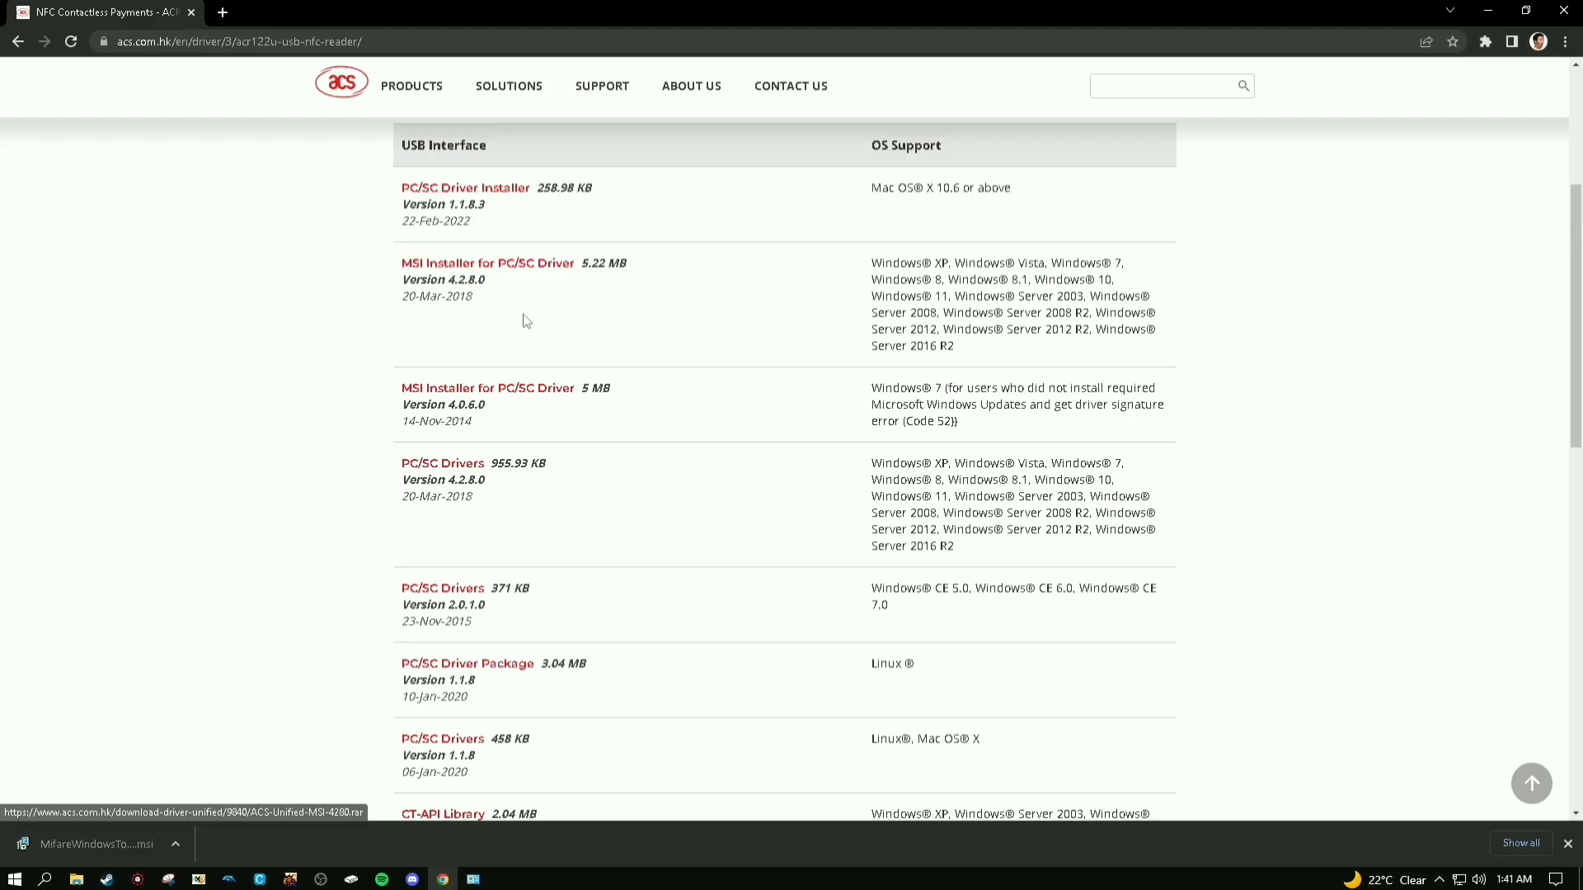
# Save the MSI Installer for PC/SC Driver 4.2.8.0 to Downloads, replacing the existing archive
pyautogui.click(550, 266)
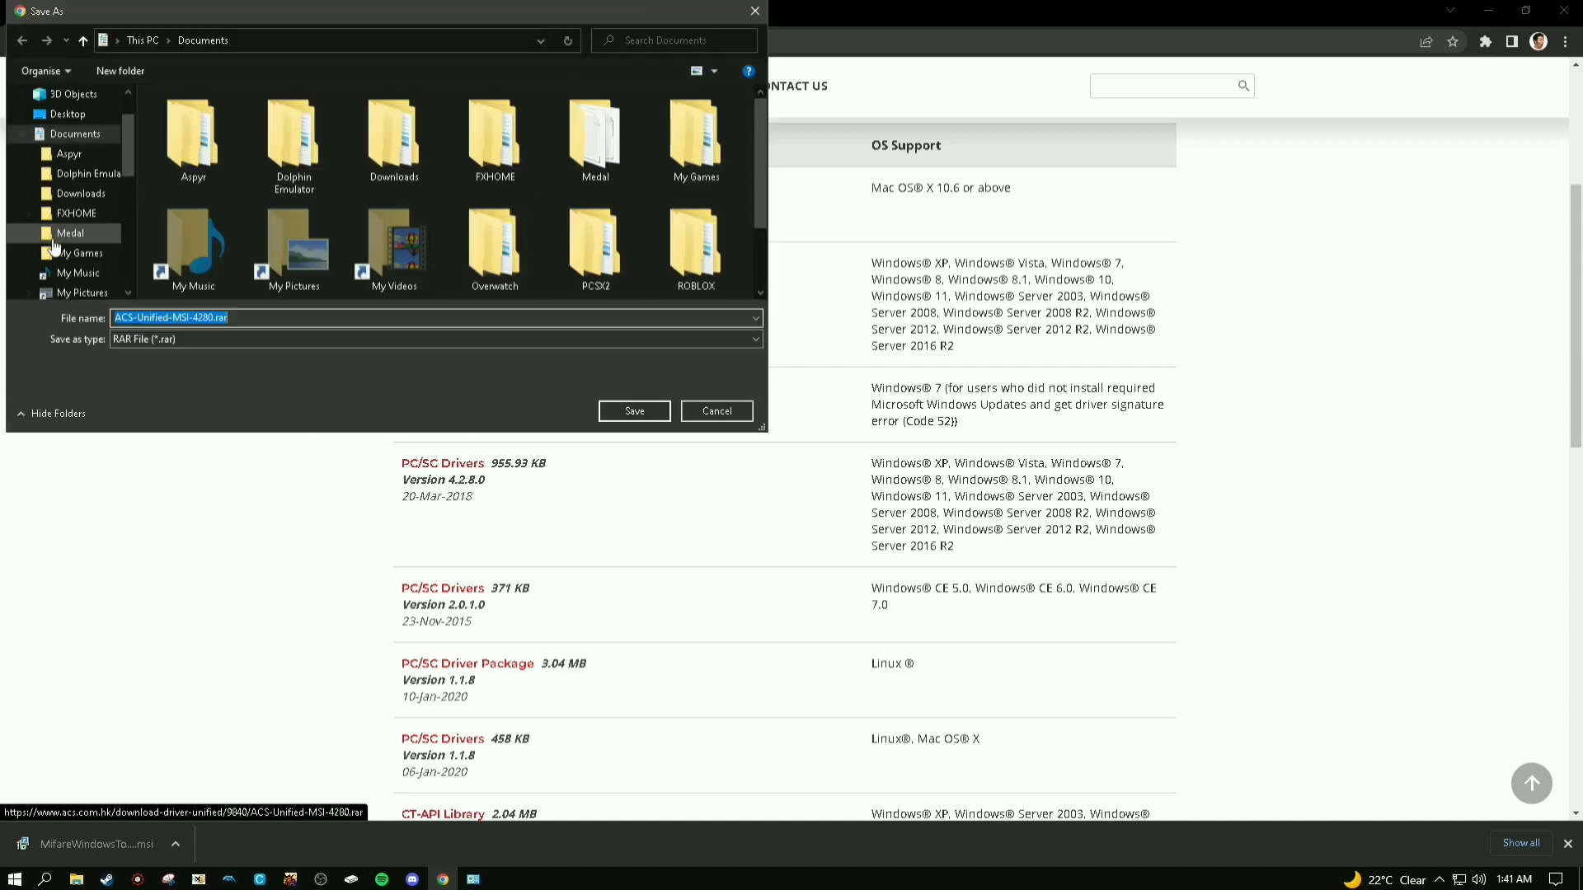
pyautogui.click(22, 134)
pyautogui.click(75, 153)
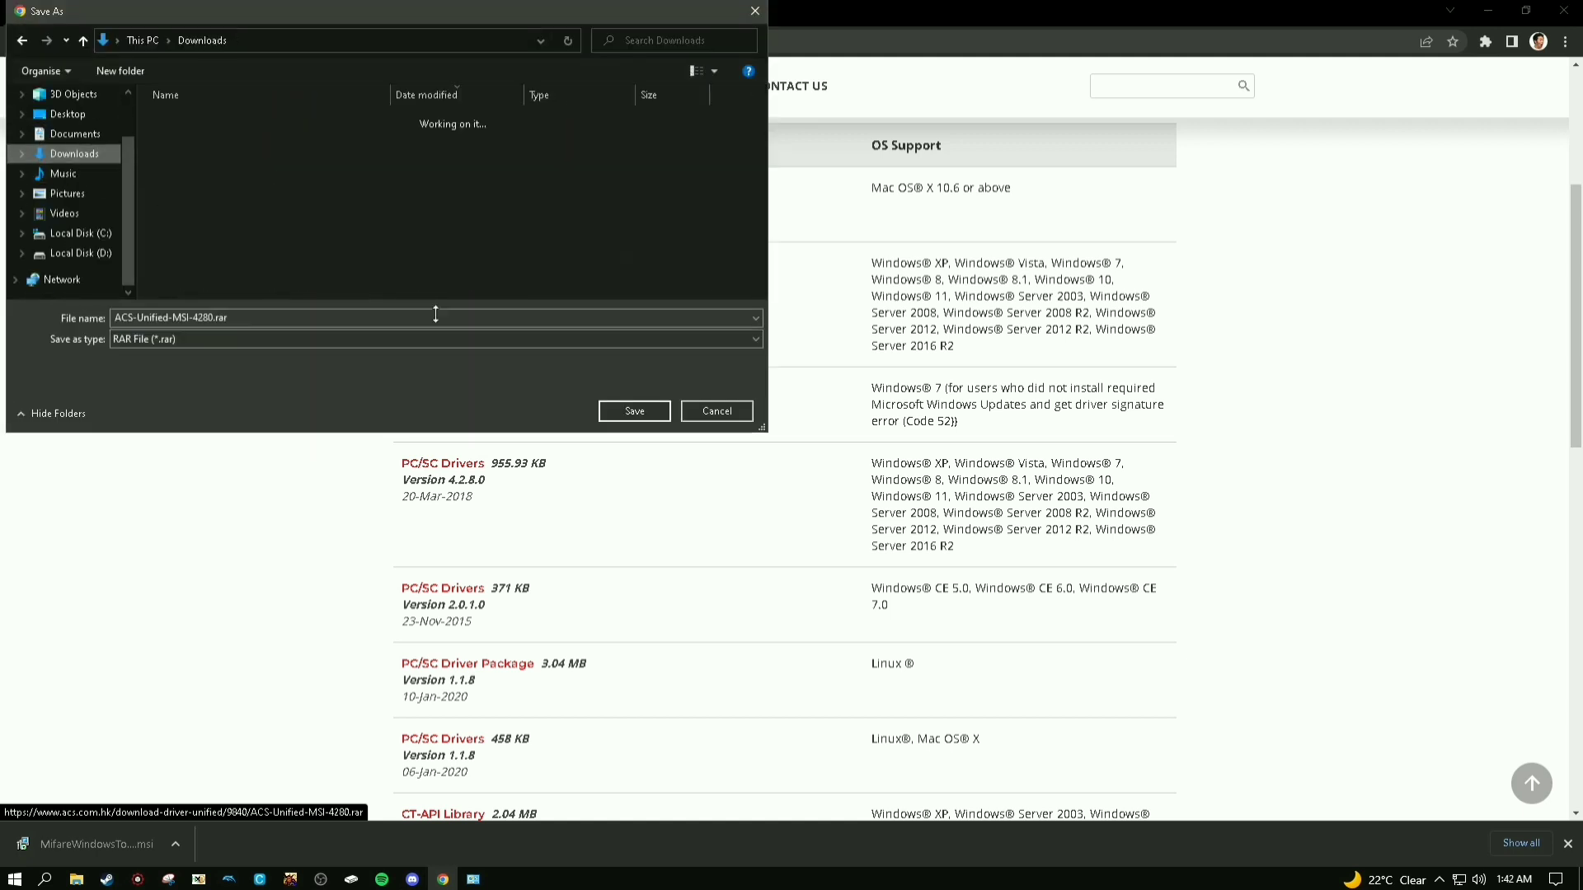
pyautogui.click(634, 410)
pyautogui.click(834, 445)
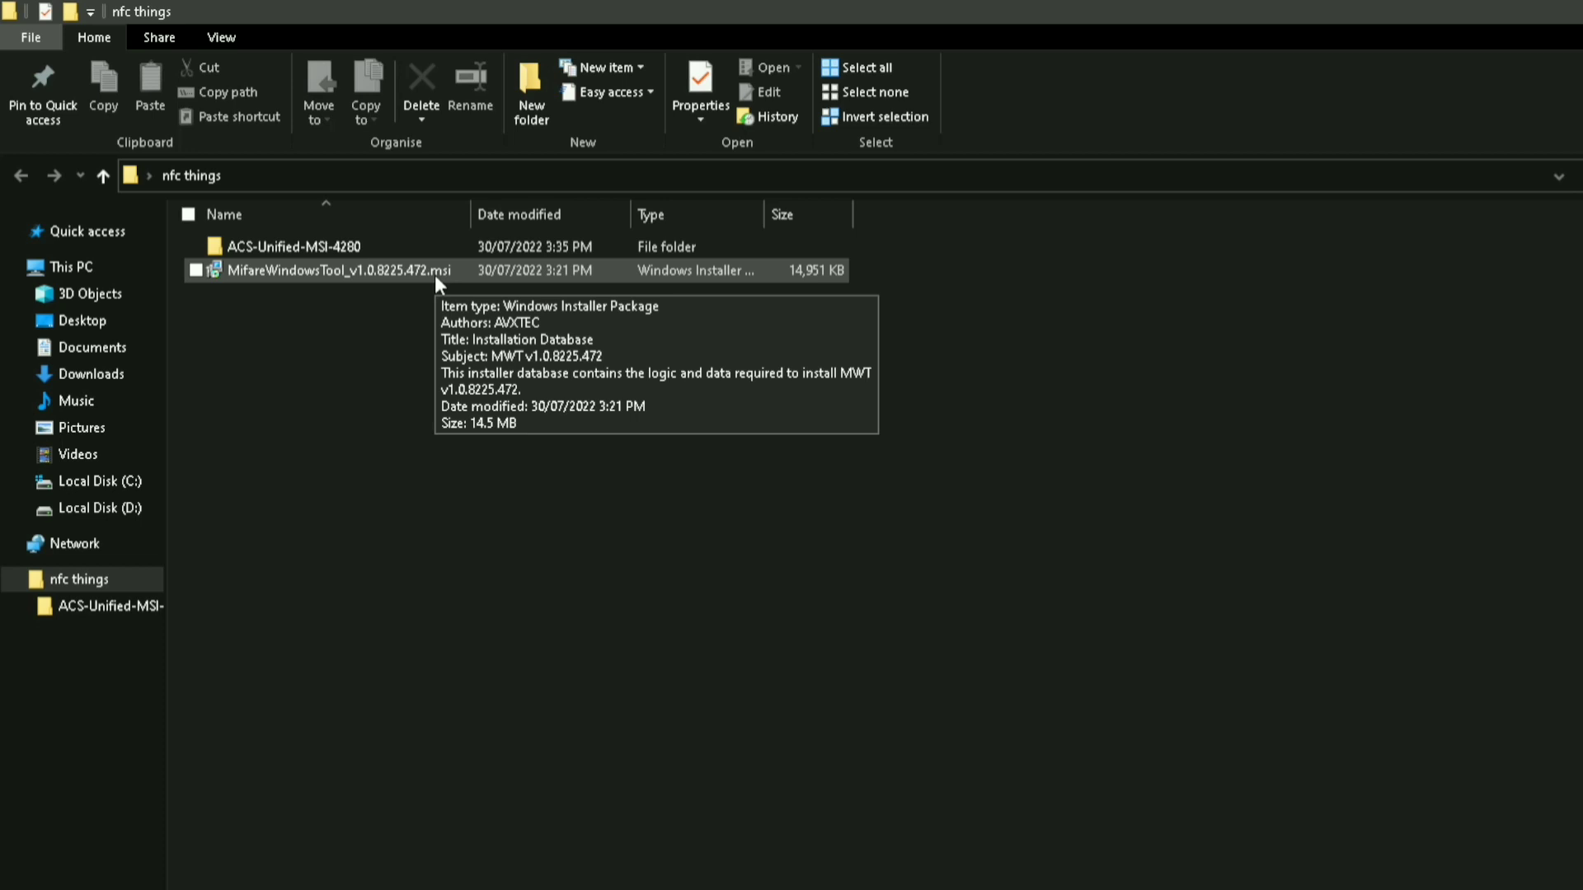
# Open the ACS-Unified-MSI-4280 folder inside nfc things
pyautogui.doubleClick(460, 241)
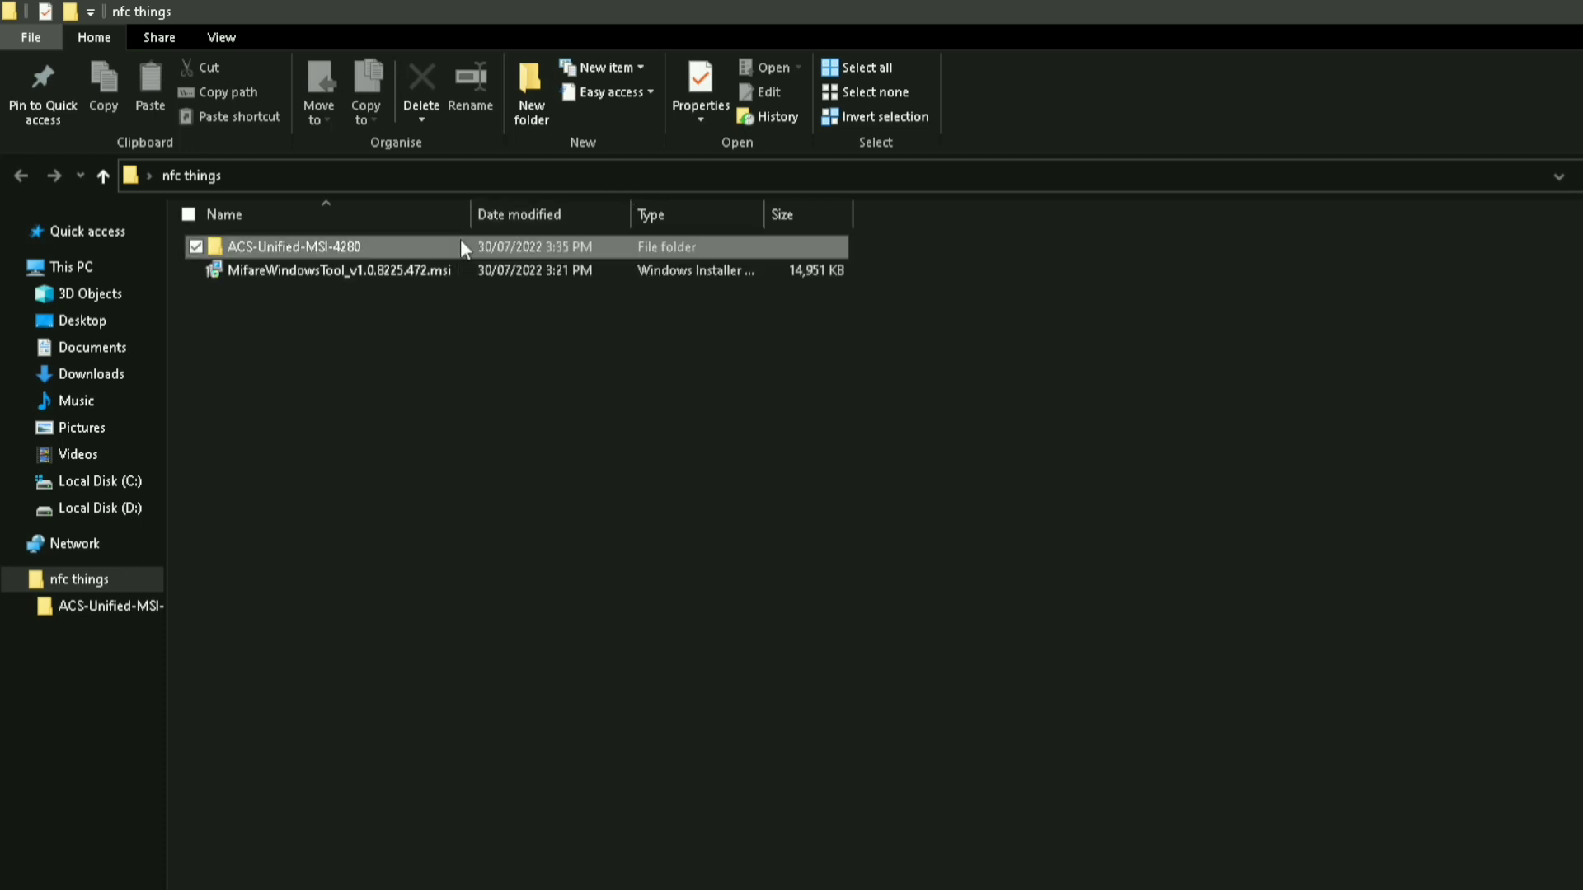
# Open the ACS_Unified_Driver_MSI_Win_4280_P folder
pyautogui.click(383, 247)
pyautogui.doubleClick(382, 246)
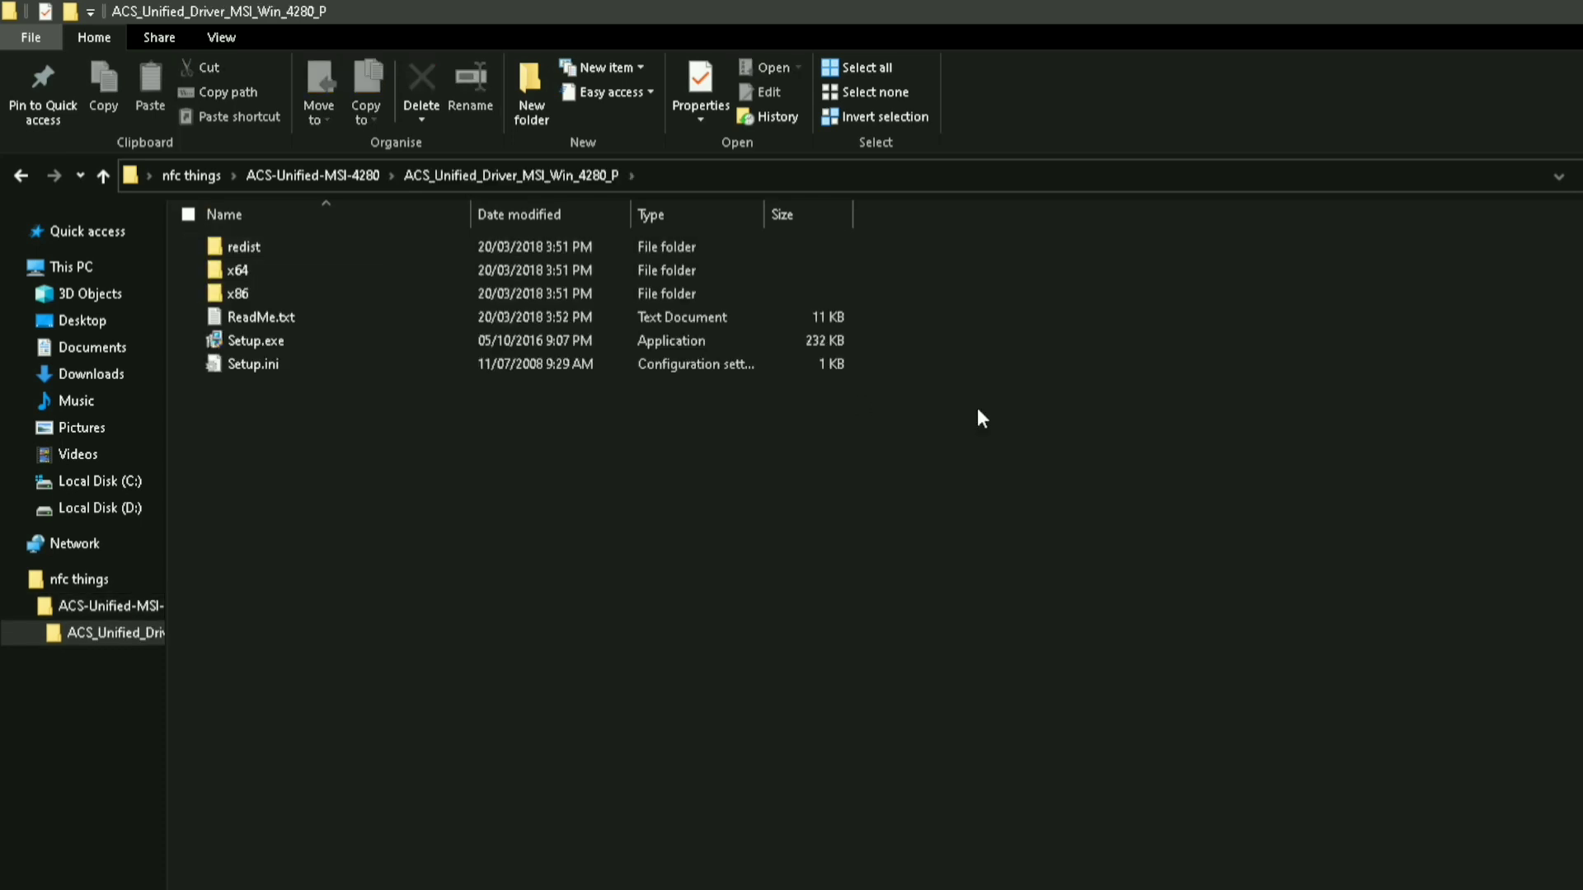
pyautogui.rightClick(1081, 417)
pyautogui.click(224, 518)
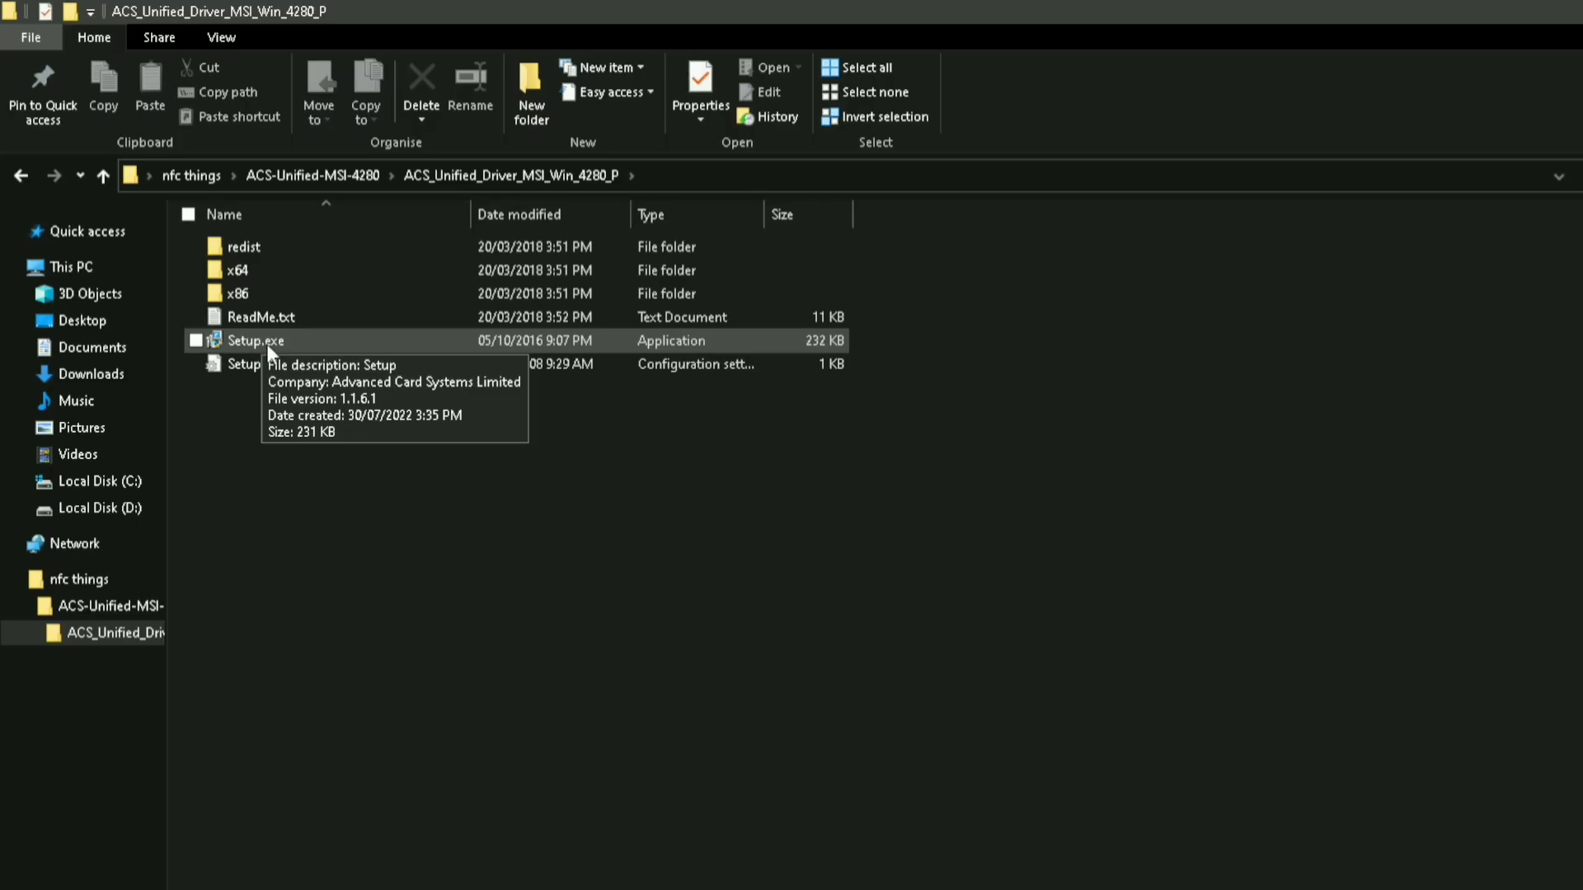
# Run Setup.exe in English past the welcome page, then return to nfc things
pyautogui.doubleClick(289, 339)
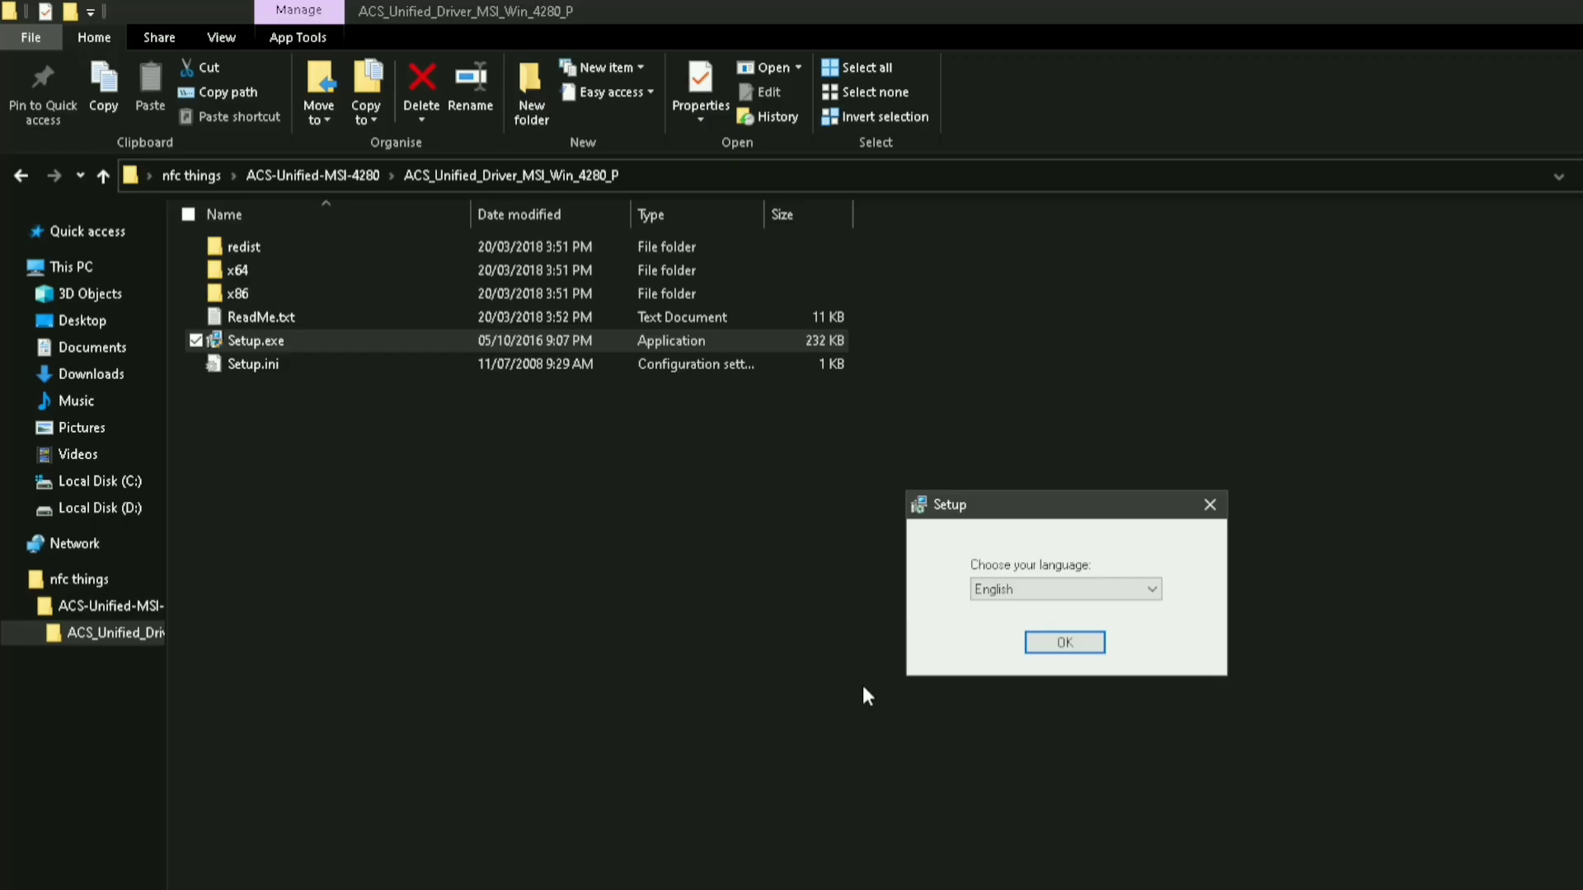
pyautogui.click(1058, 643)
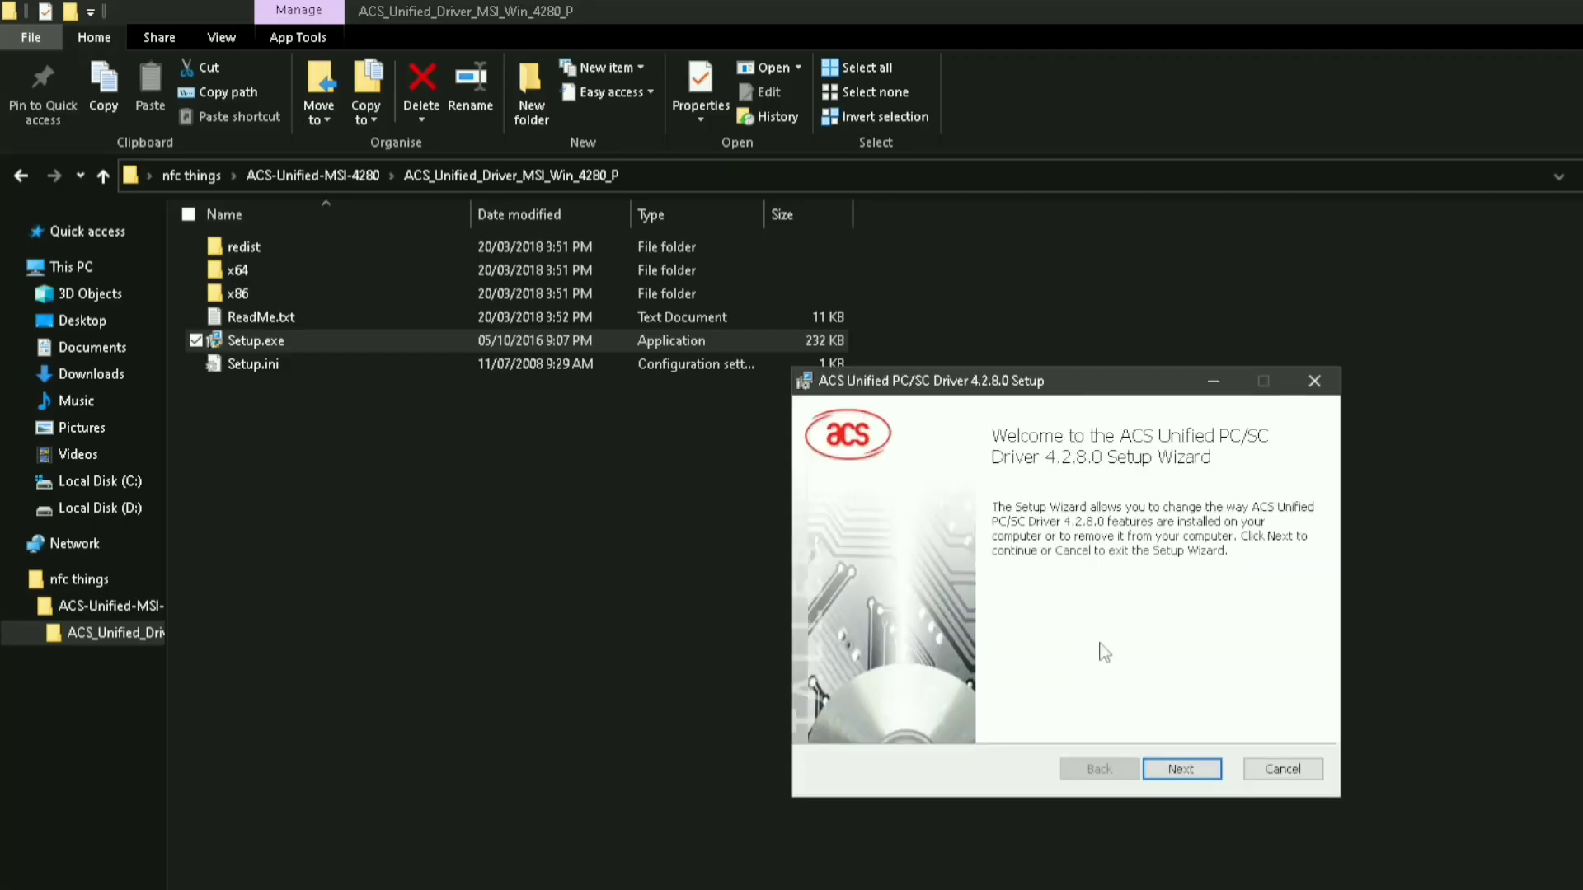
pyautogui.click(1179, 770)
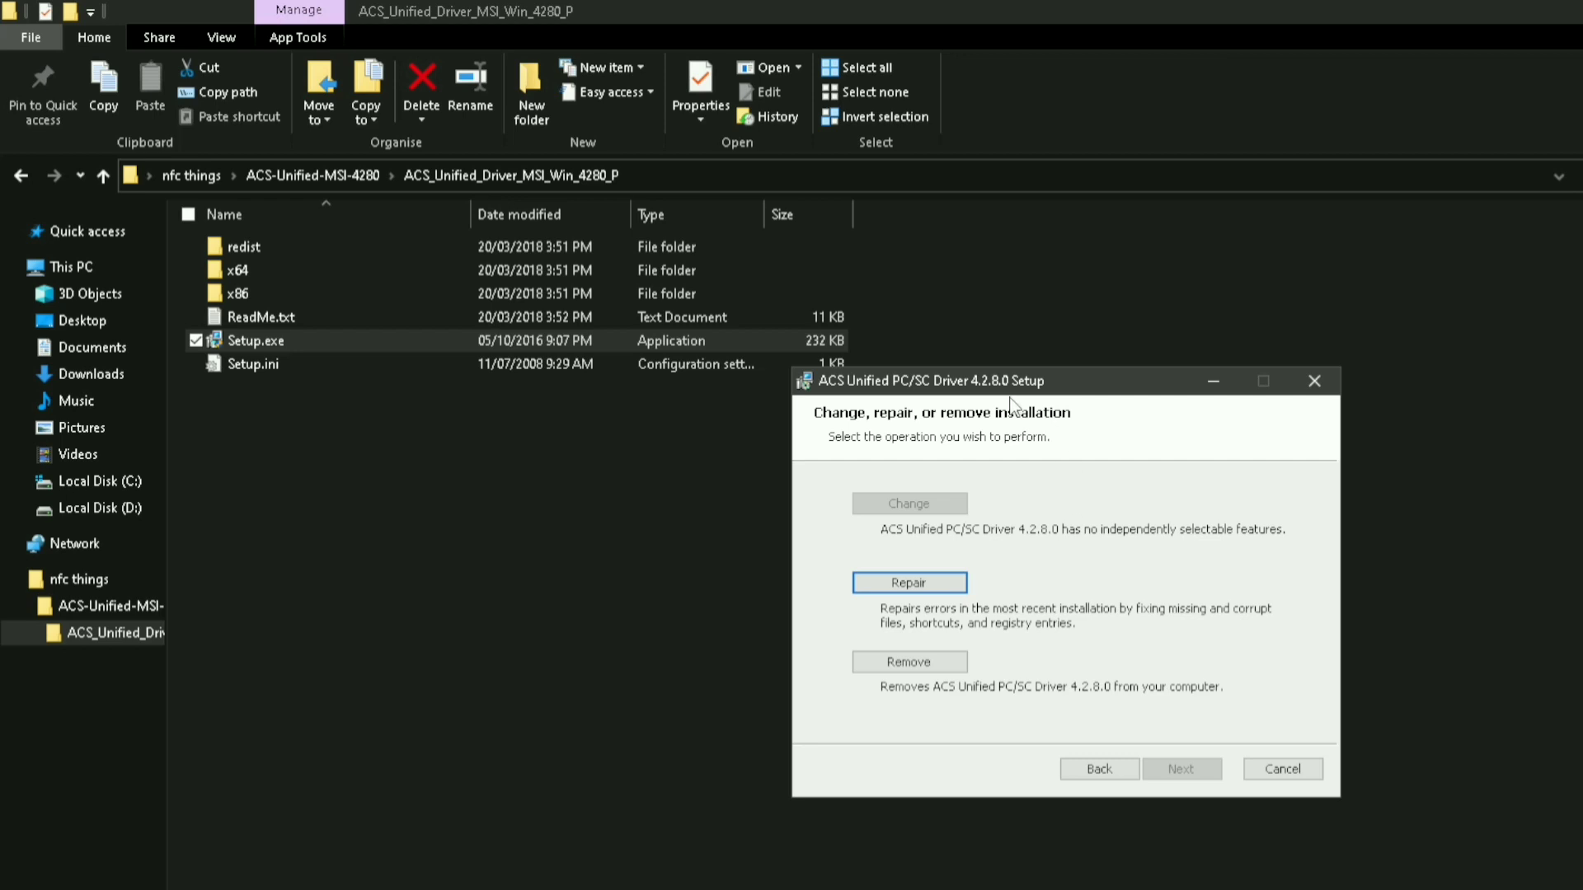
pyautogui.moveTo(937, 387); pyautogui.dragTo(859, 328)
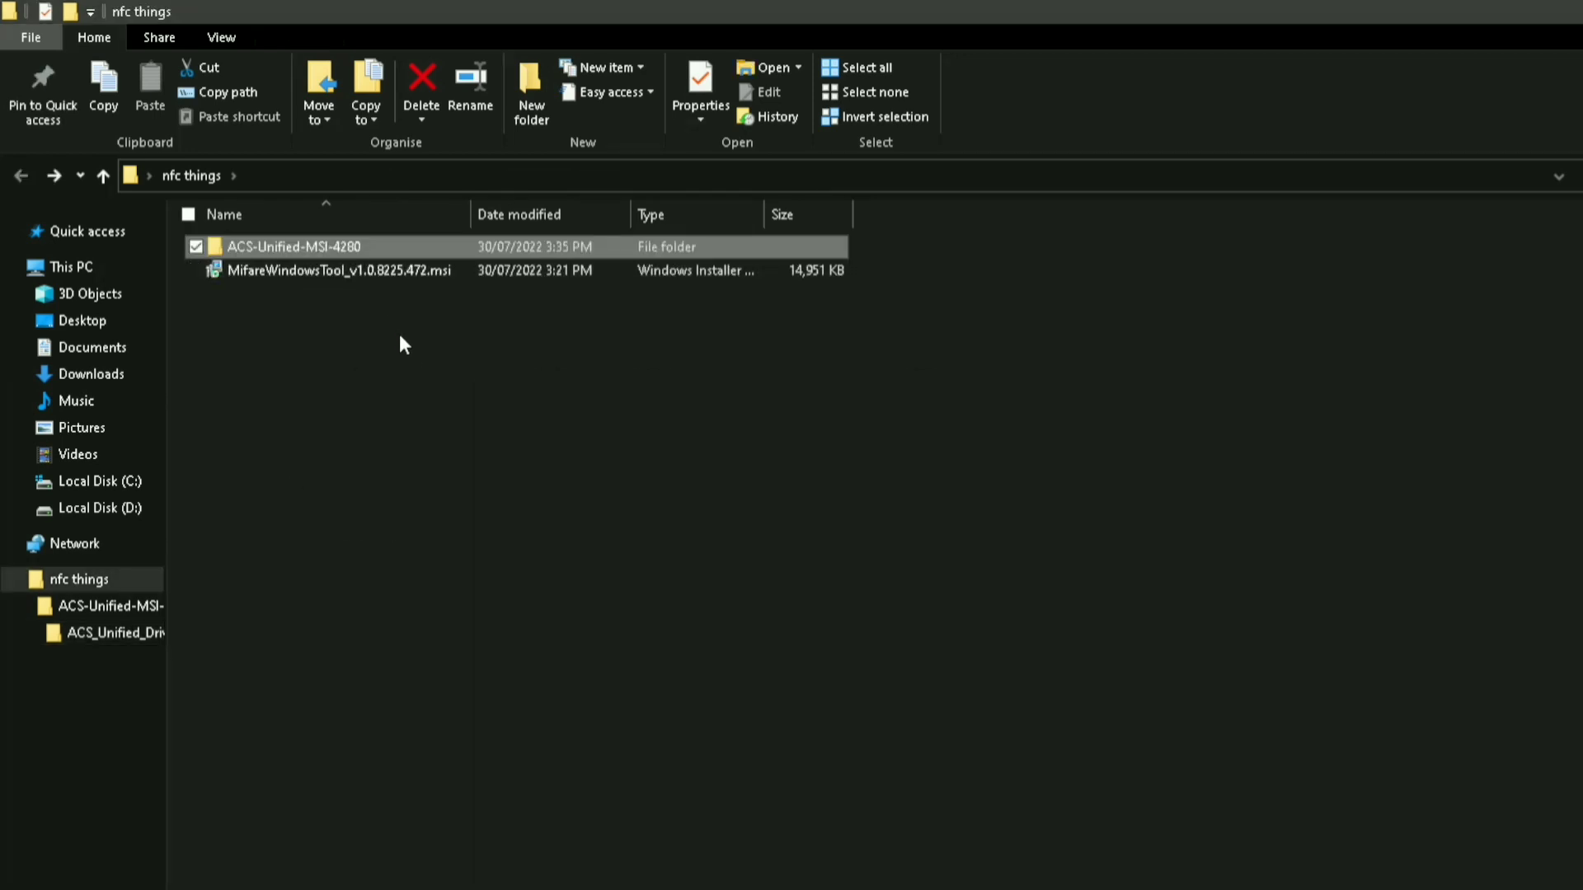
pyautogui.click(397, 404)
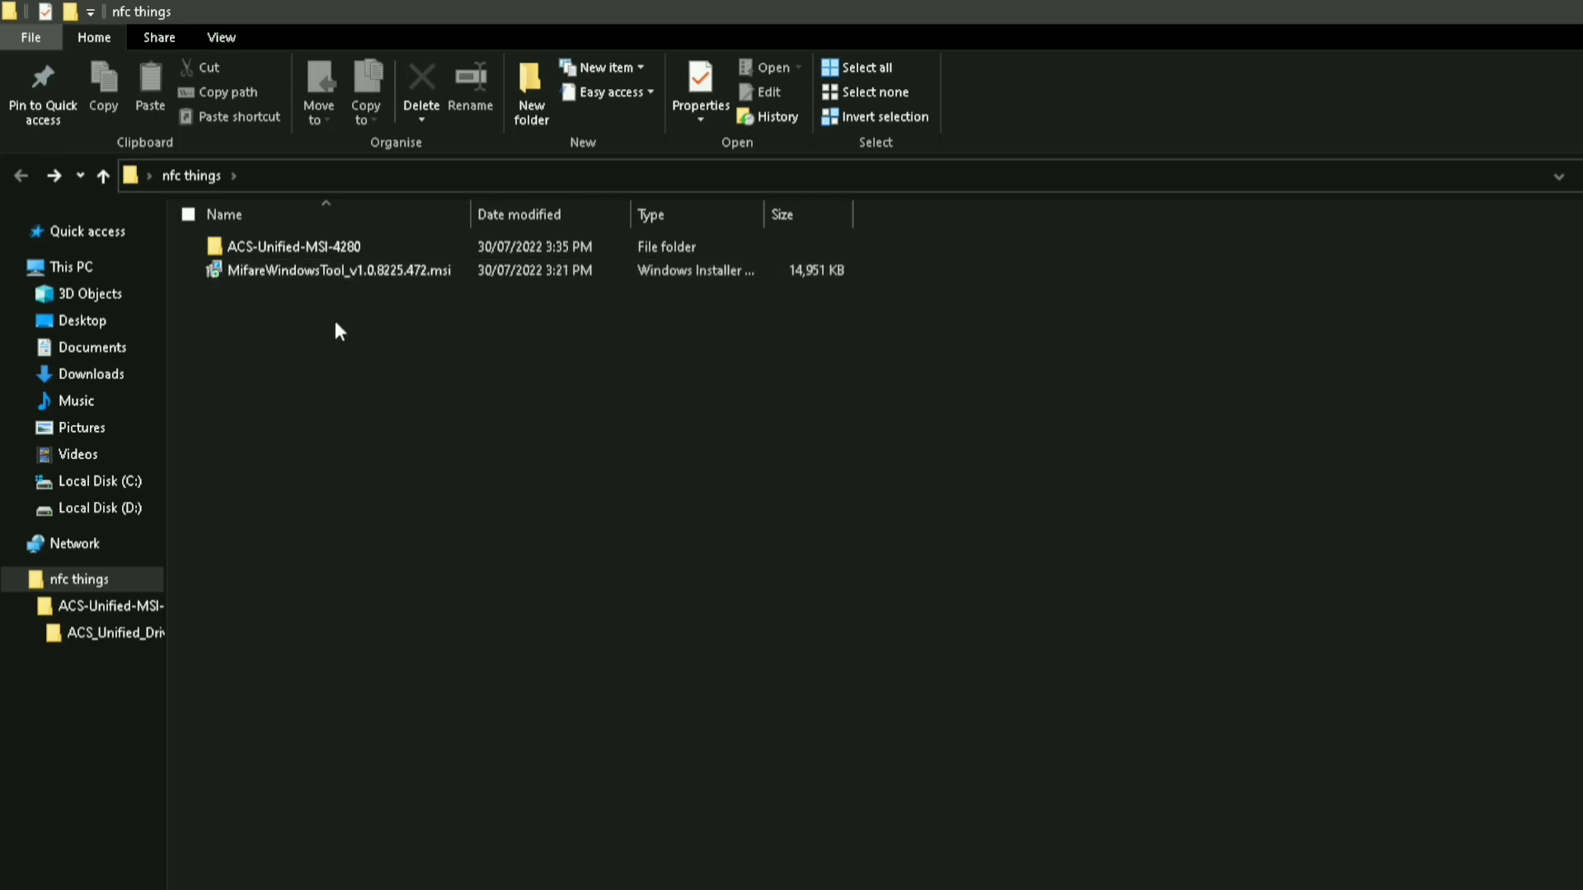
# Run MifareWindowsTool_v1.0.8225.472.msi so the Setup Wizard installs and launches the tool
pyautogui.click(312, 271)
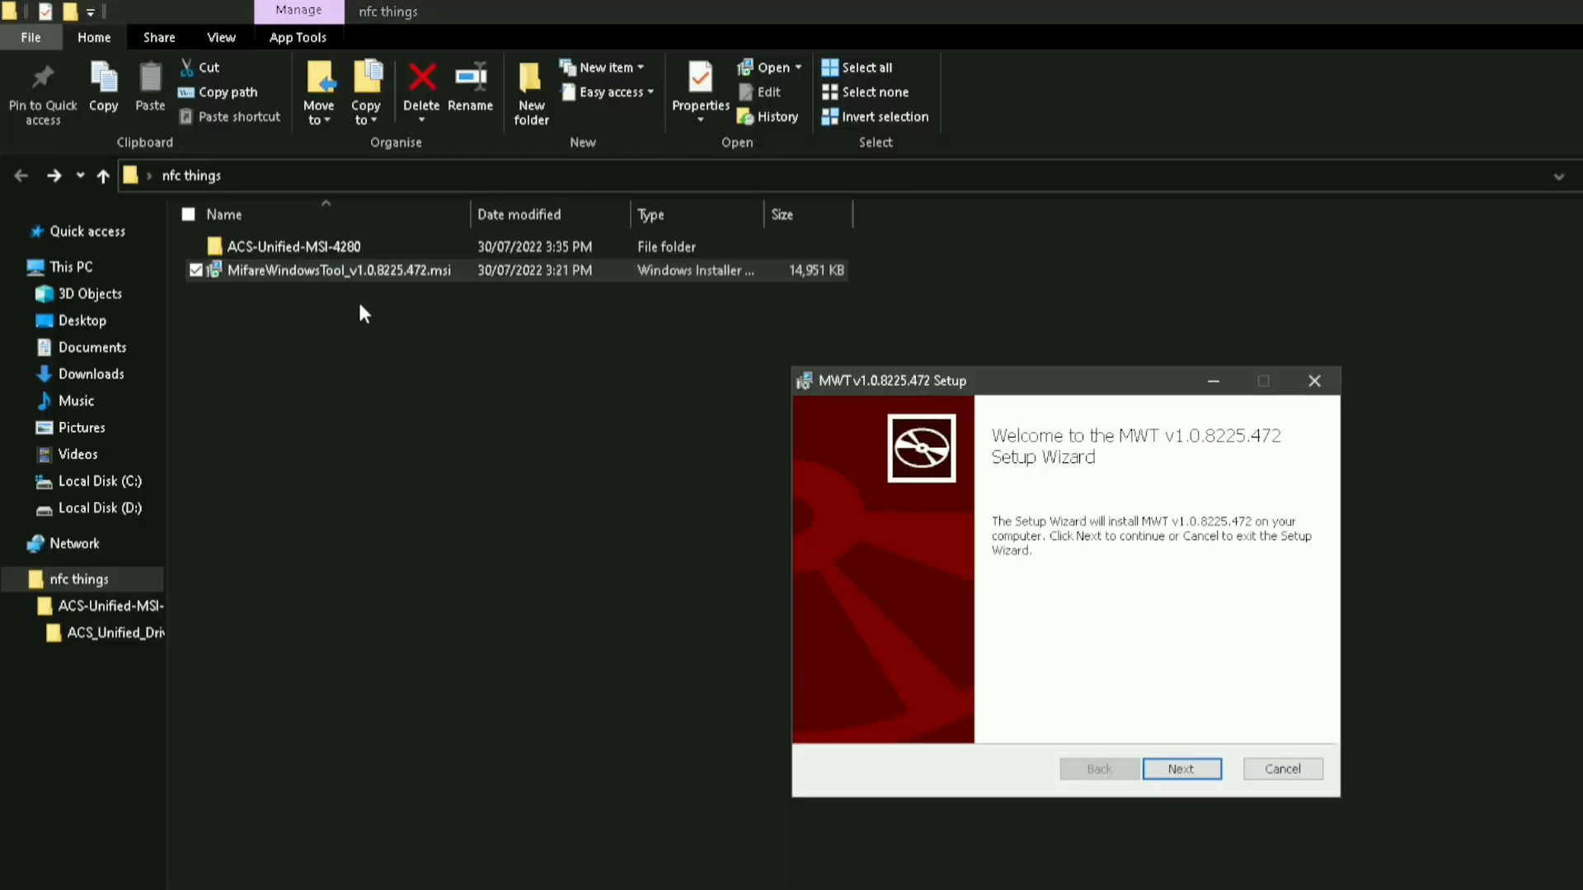
pyautogui.press('Return')
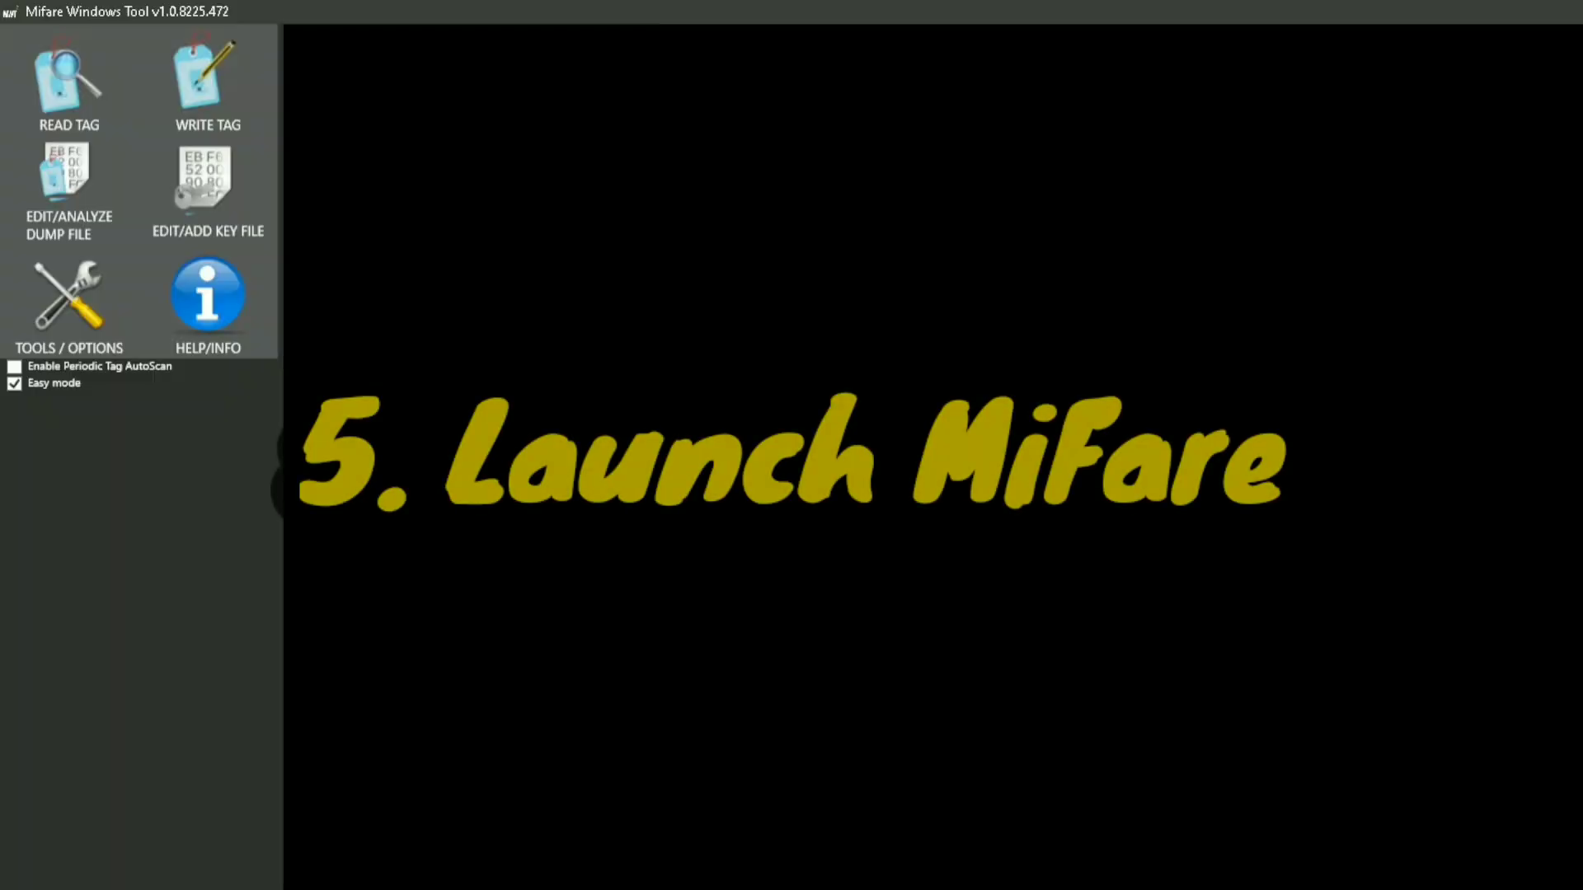
pyautogui.doubleClick(389, 10)
pyautogui.moveTo(930, 268); pyautogui.dragTo(976, 345)
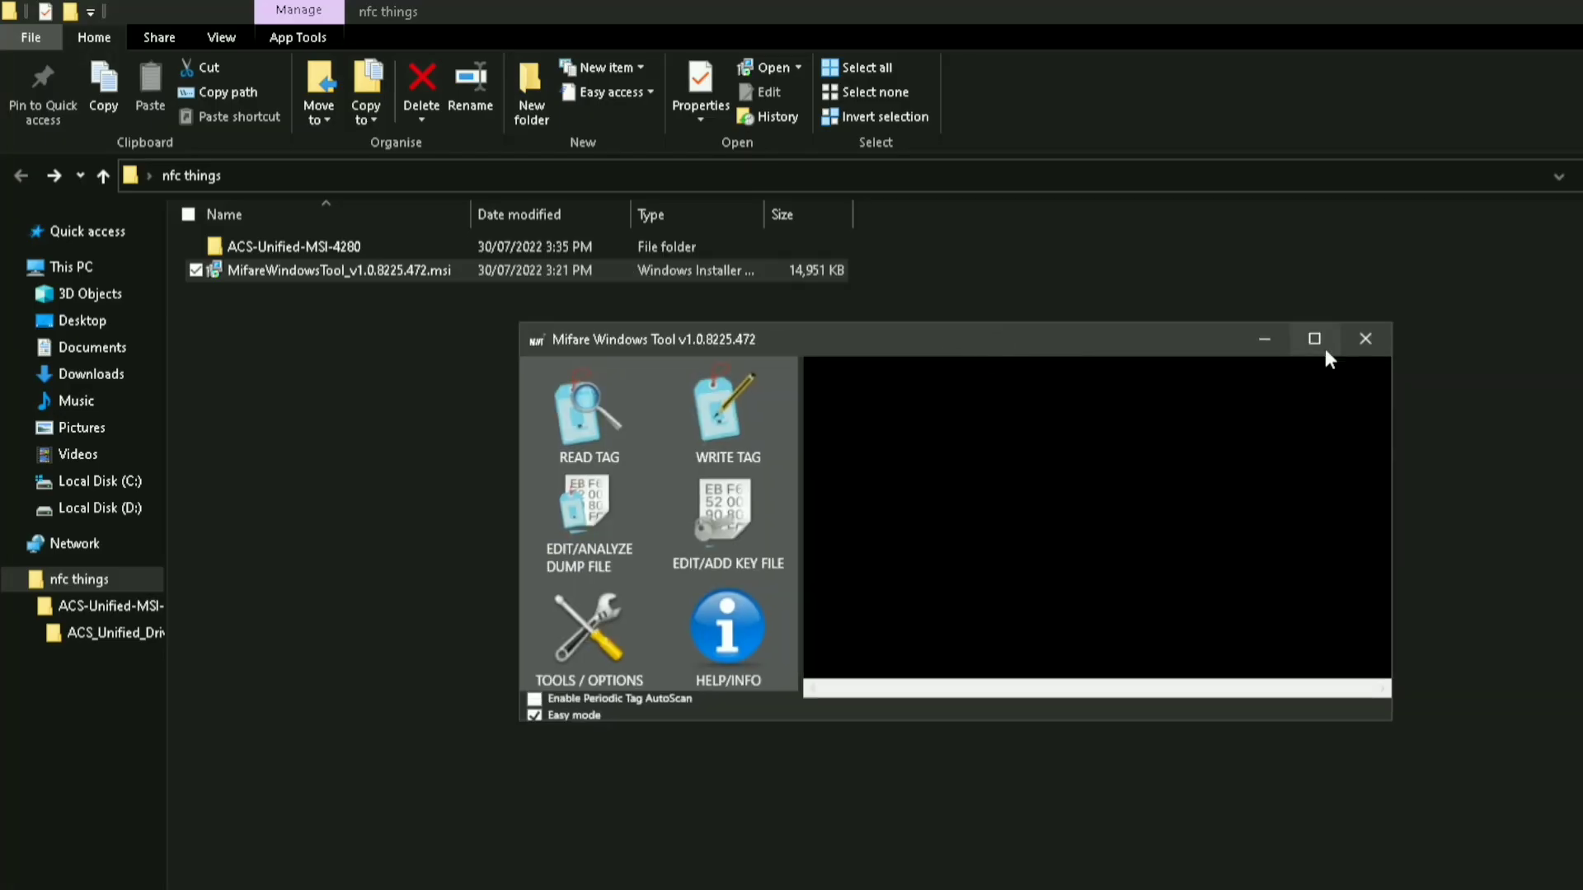
pyautogui.click(1336, 340)
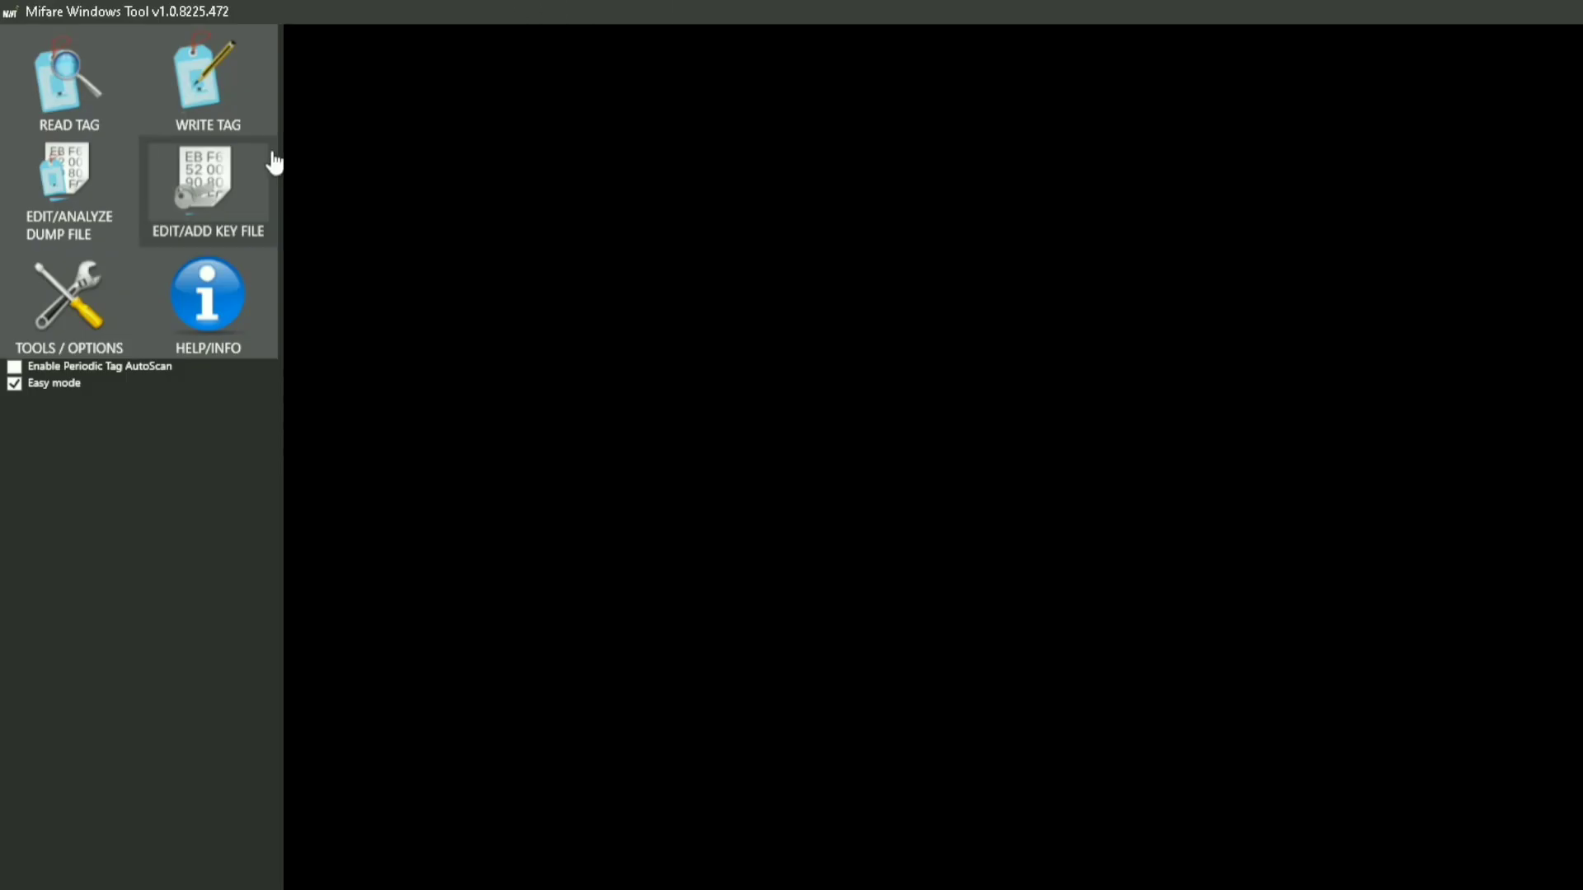
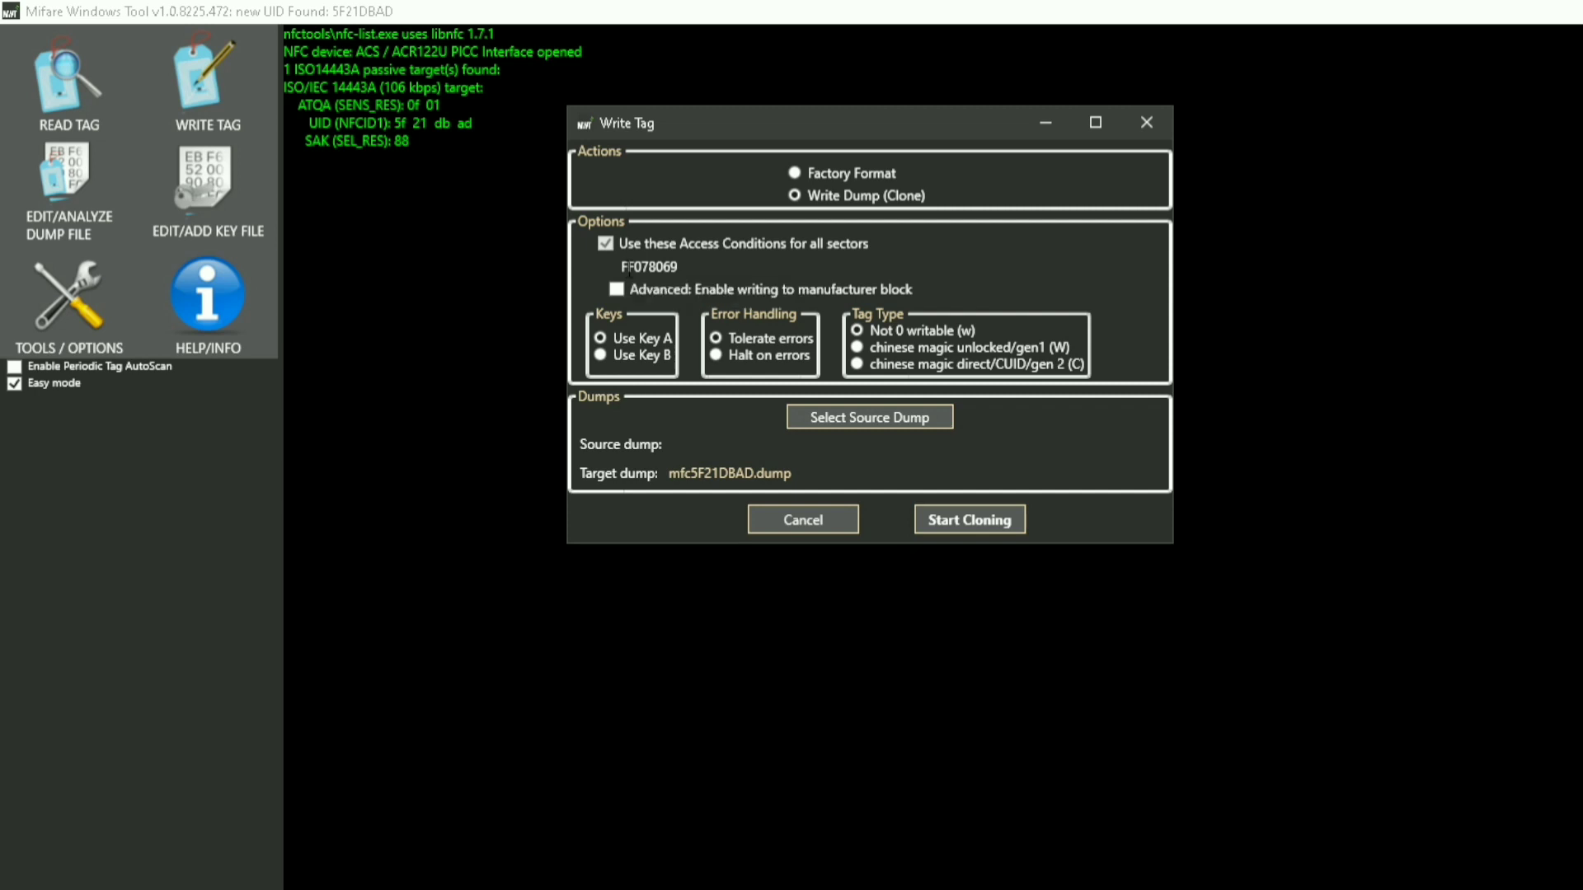
# Enable manufacturer block writing and choose the 'chinese magic unlocked/gen1 (W)' tag type
pyautogui.click(614, 294)
pyautogui.click(808, 293)
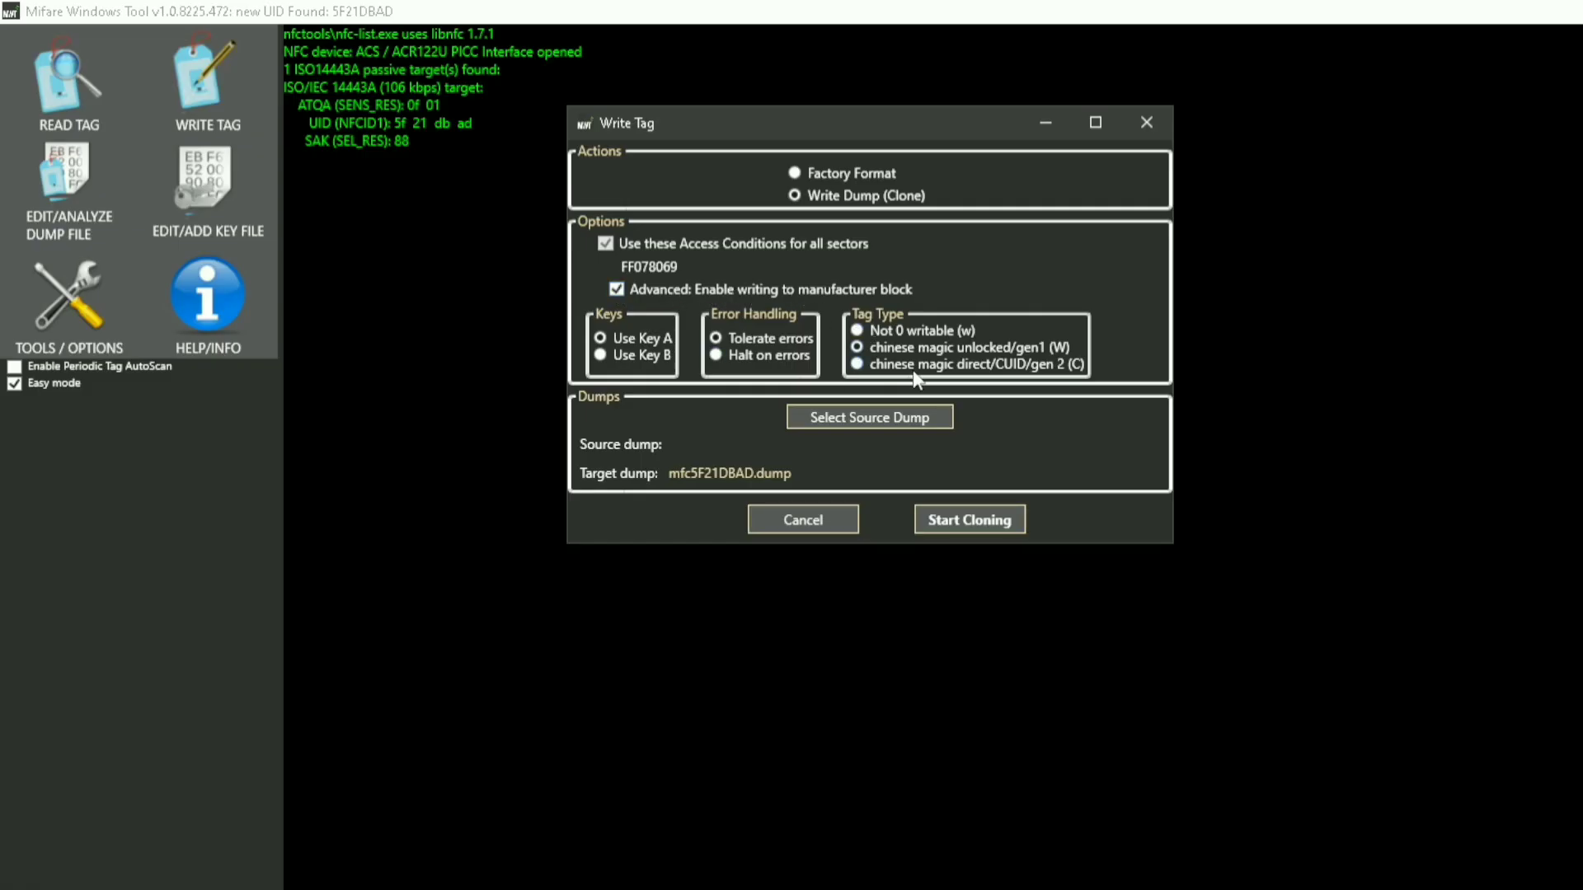
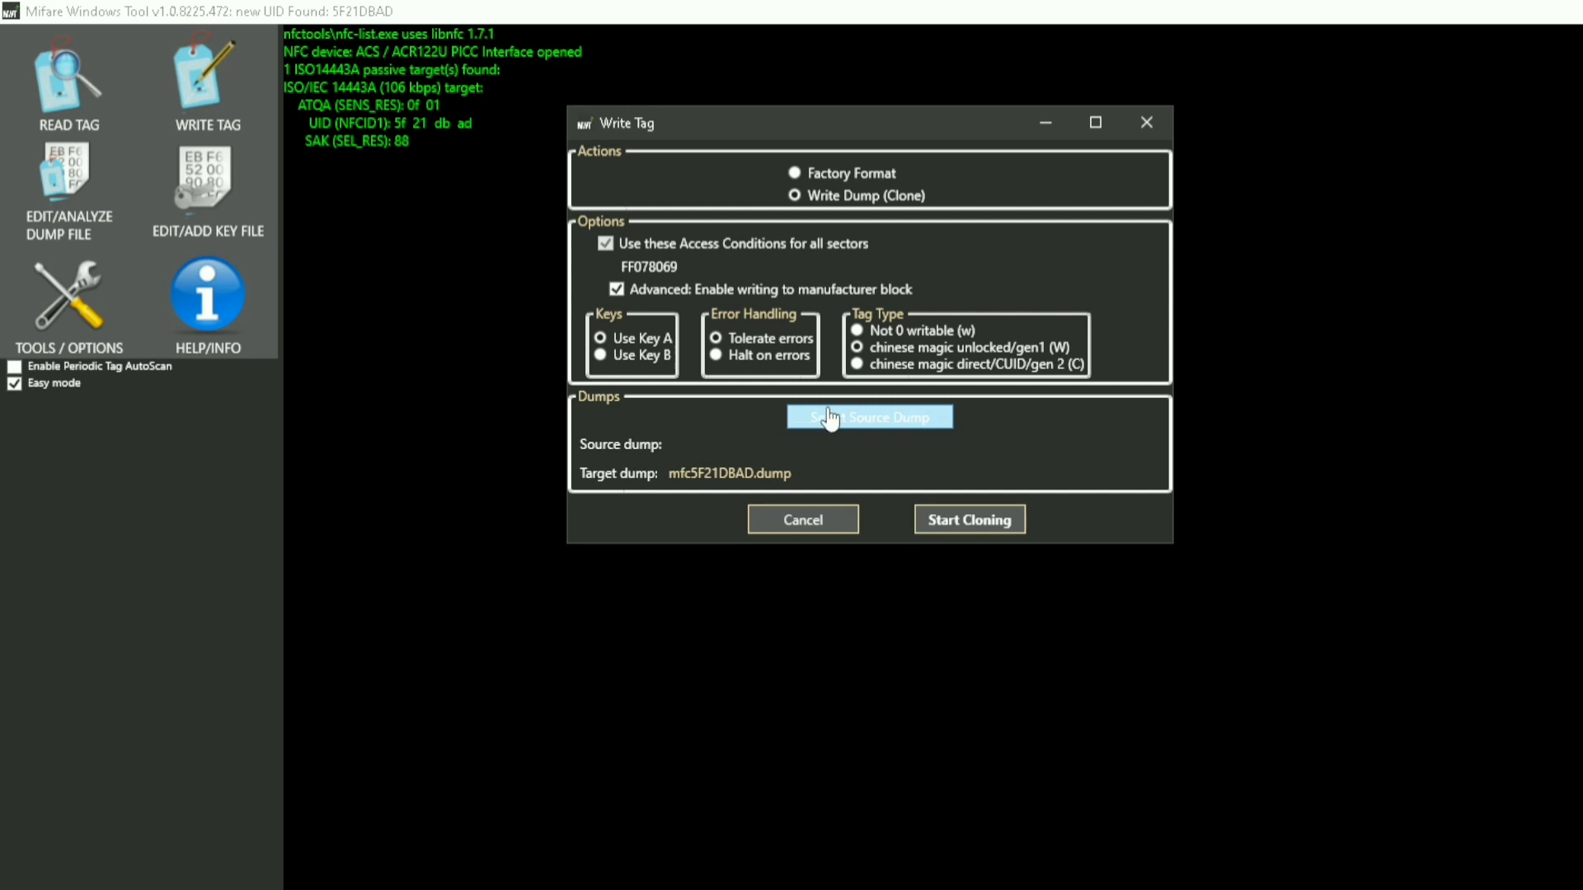
# Open the source dump picker from Write Tag and browse to the Downloads folder's dump files
pyautogui.click(873, 423)
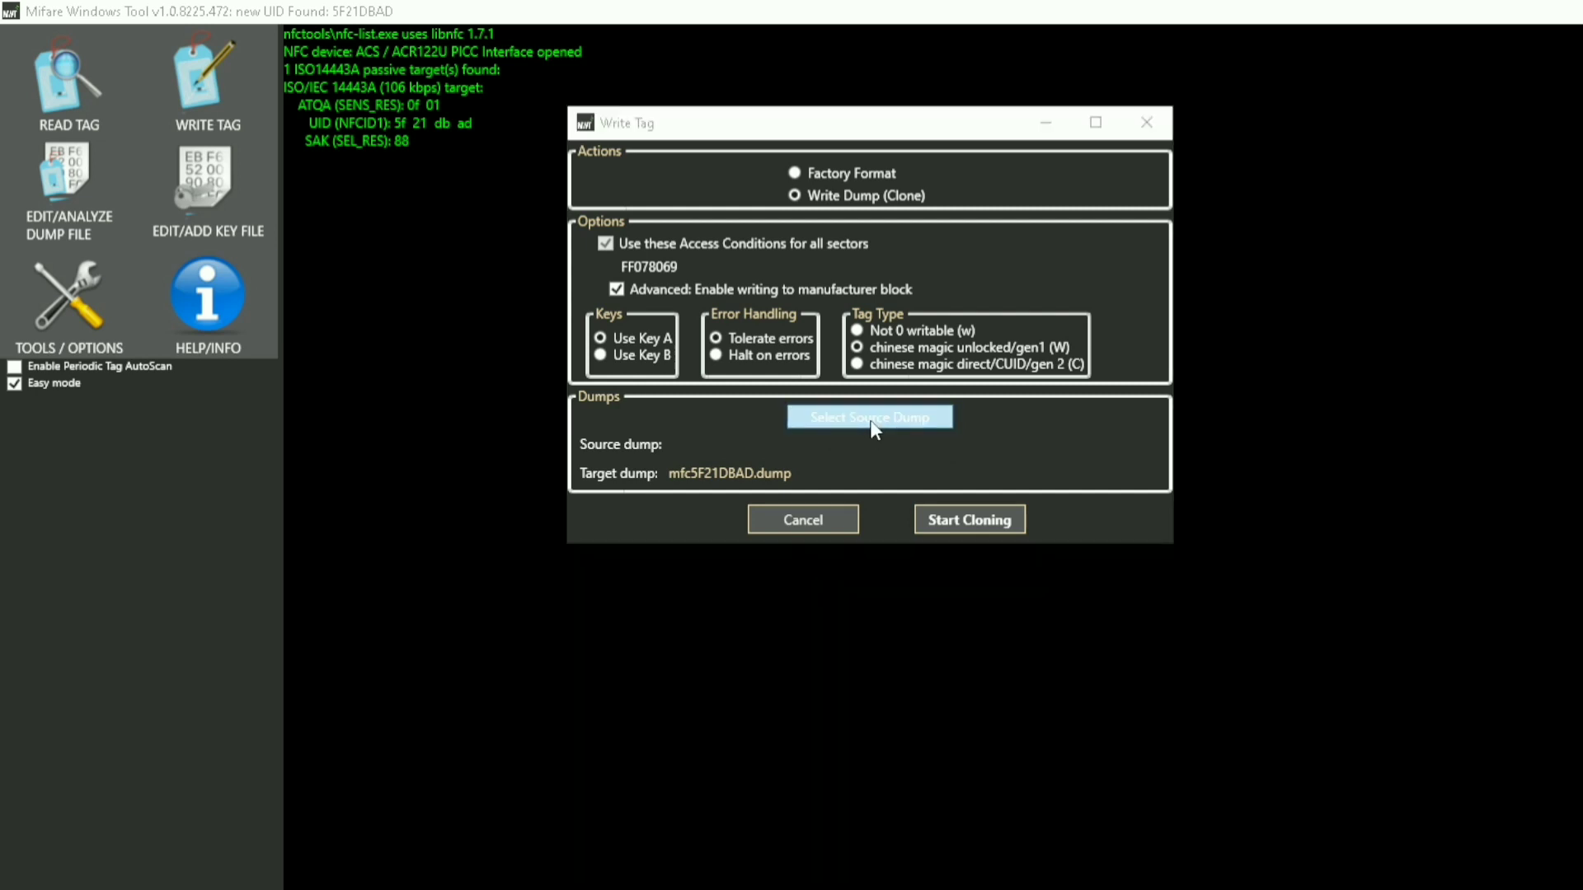
pyautogui.scroll(2, 651, 399)
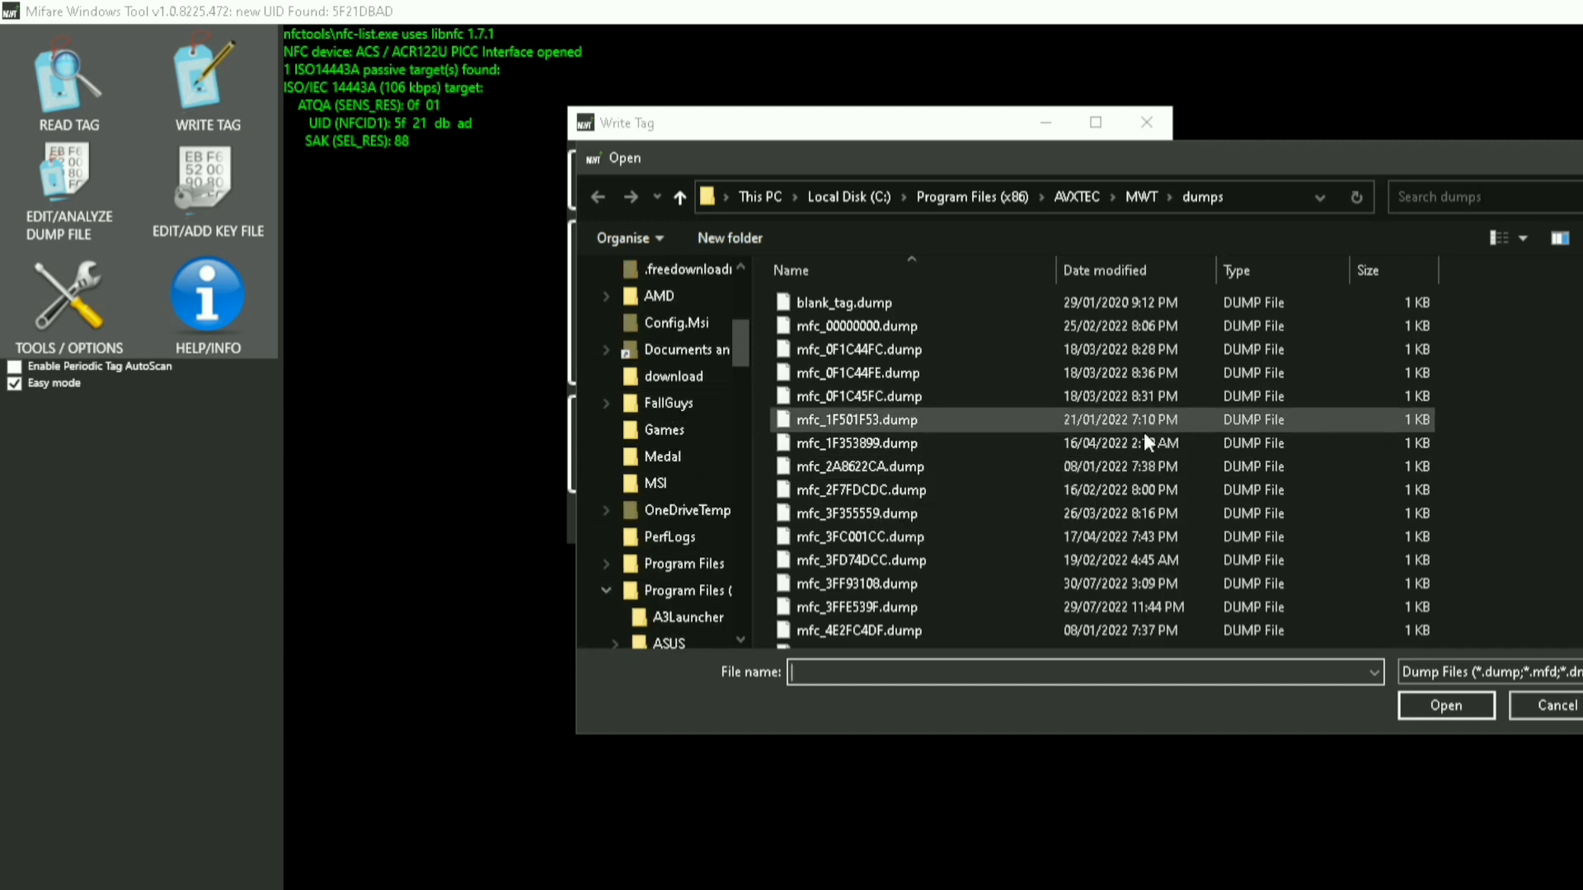
pyautogui.scroll(-1, 790, 463)
pyautogui.scroll(5, 790, 471)
pyautogui.scroll(4, 654, 449)
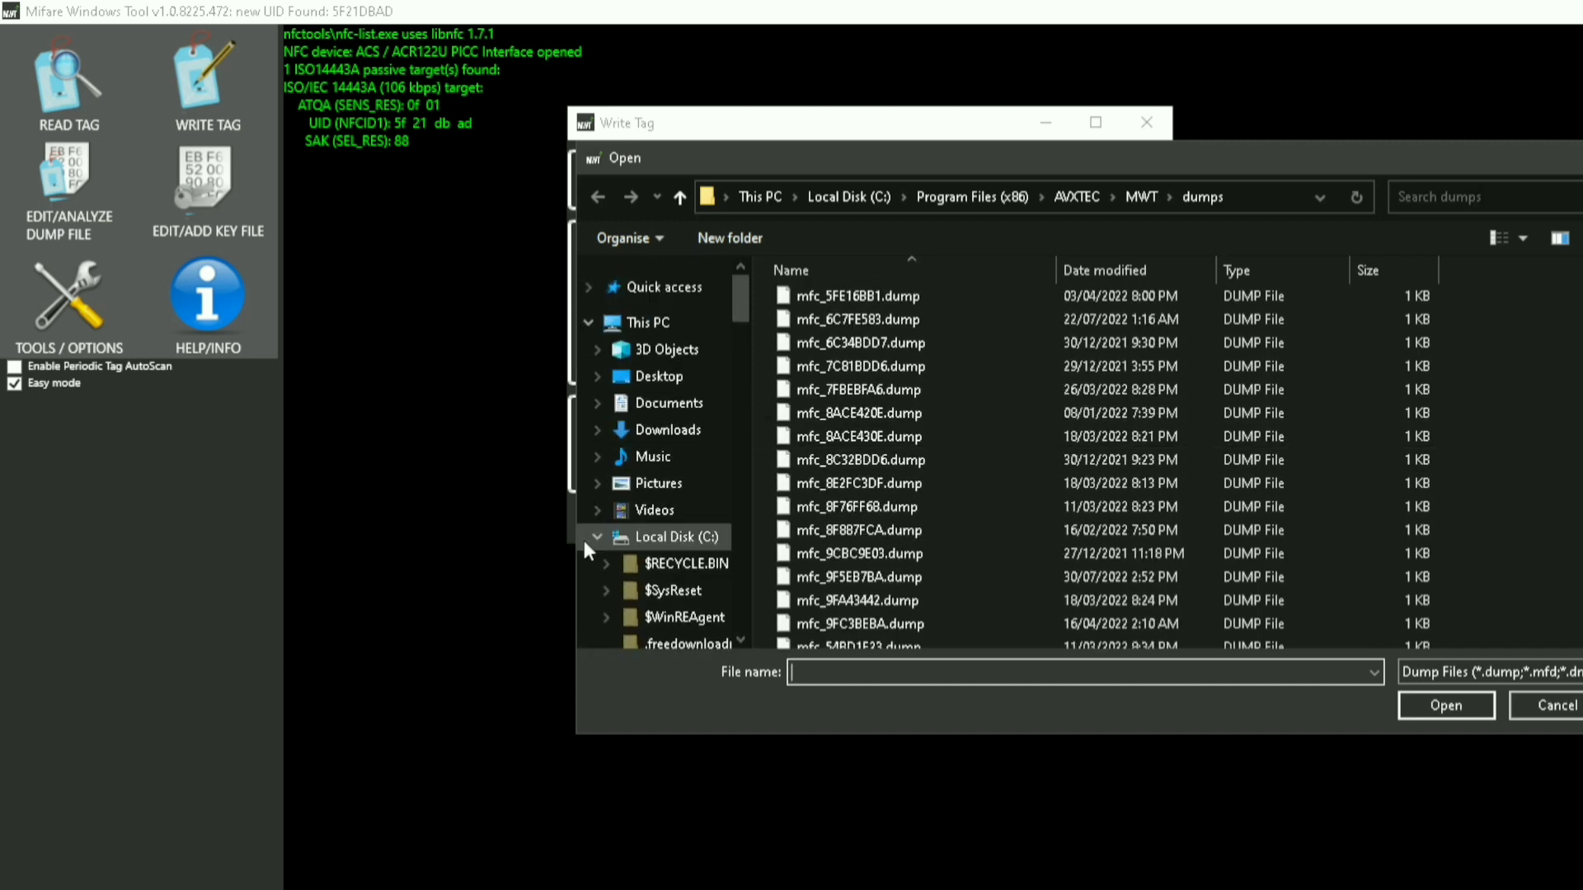
pyautogui.click(659, 431)
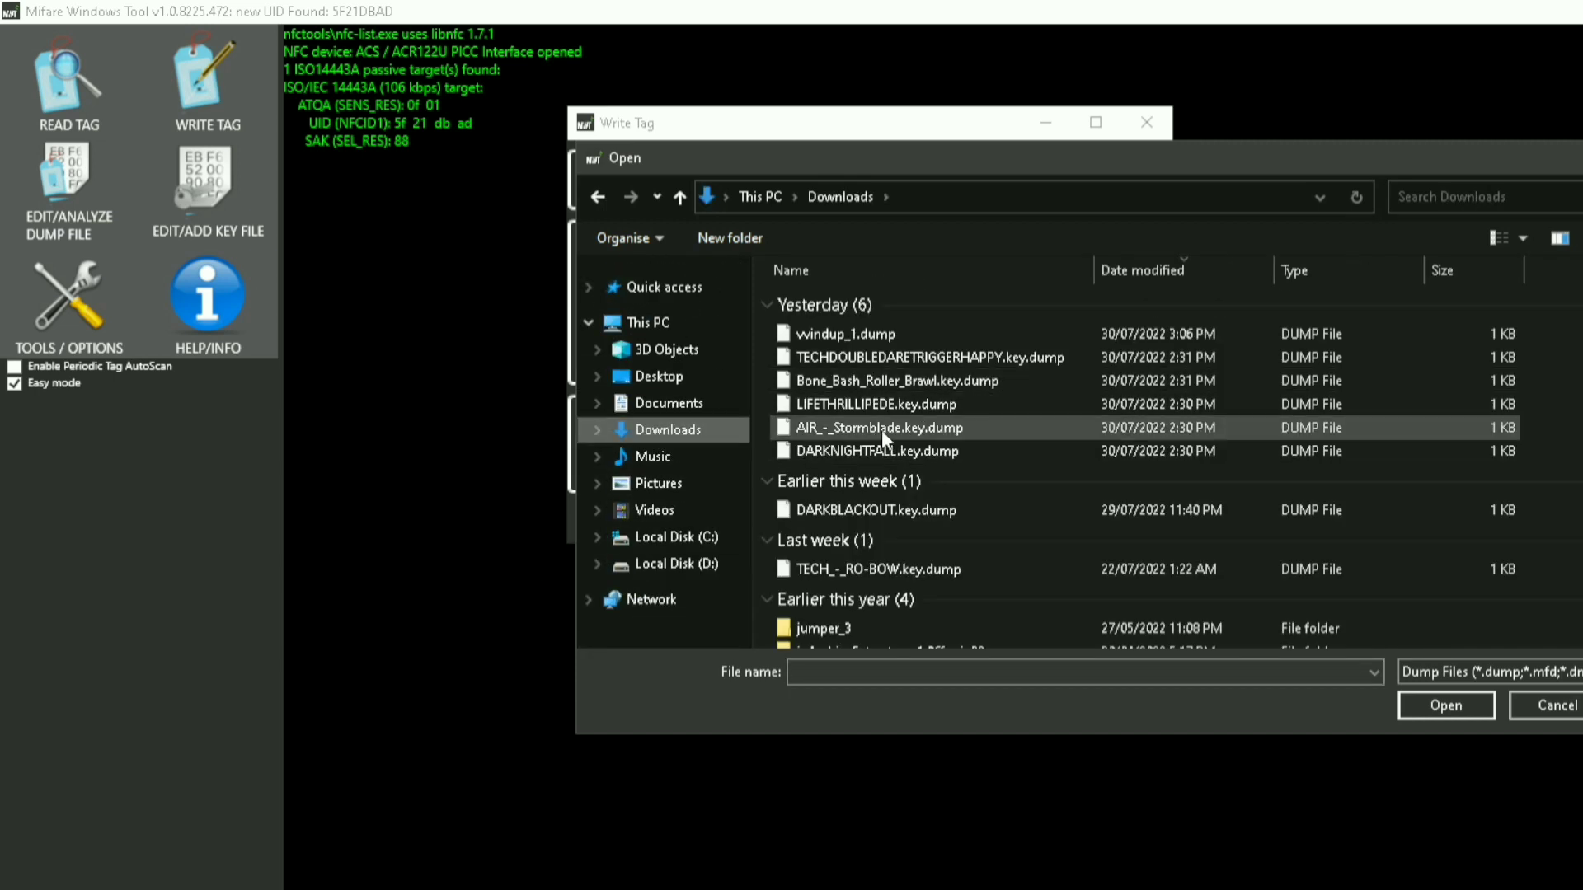
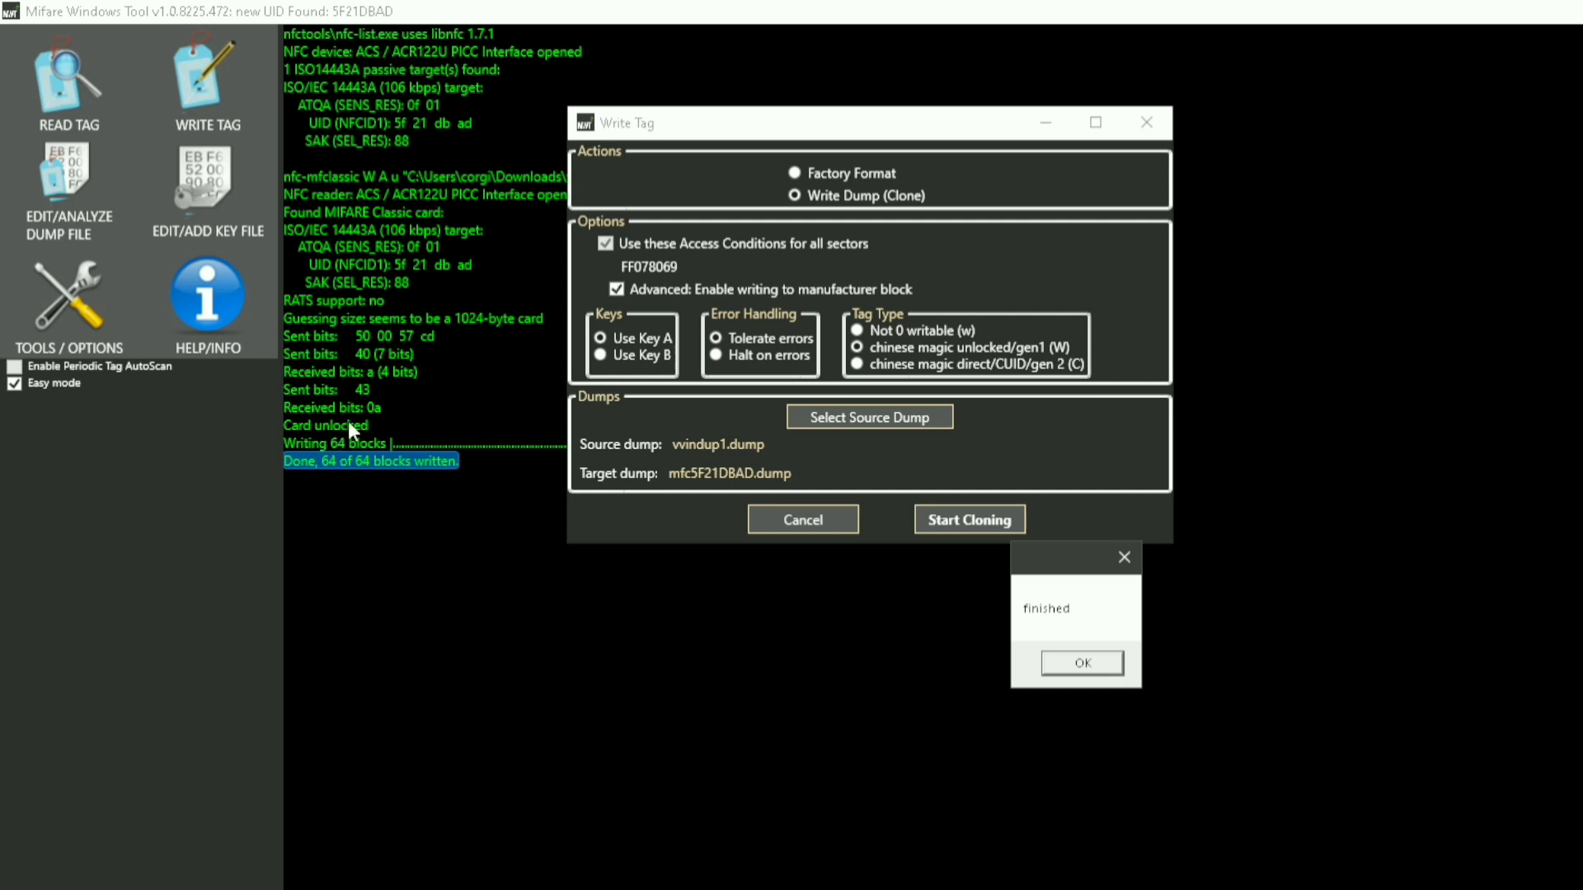
# Acknowledge the finished notice so the Write Tag dialog closes after writing vvindup1.dump
pyautogui.click(1080, 664)
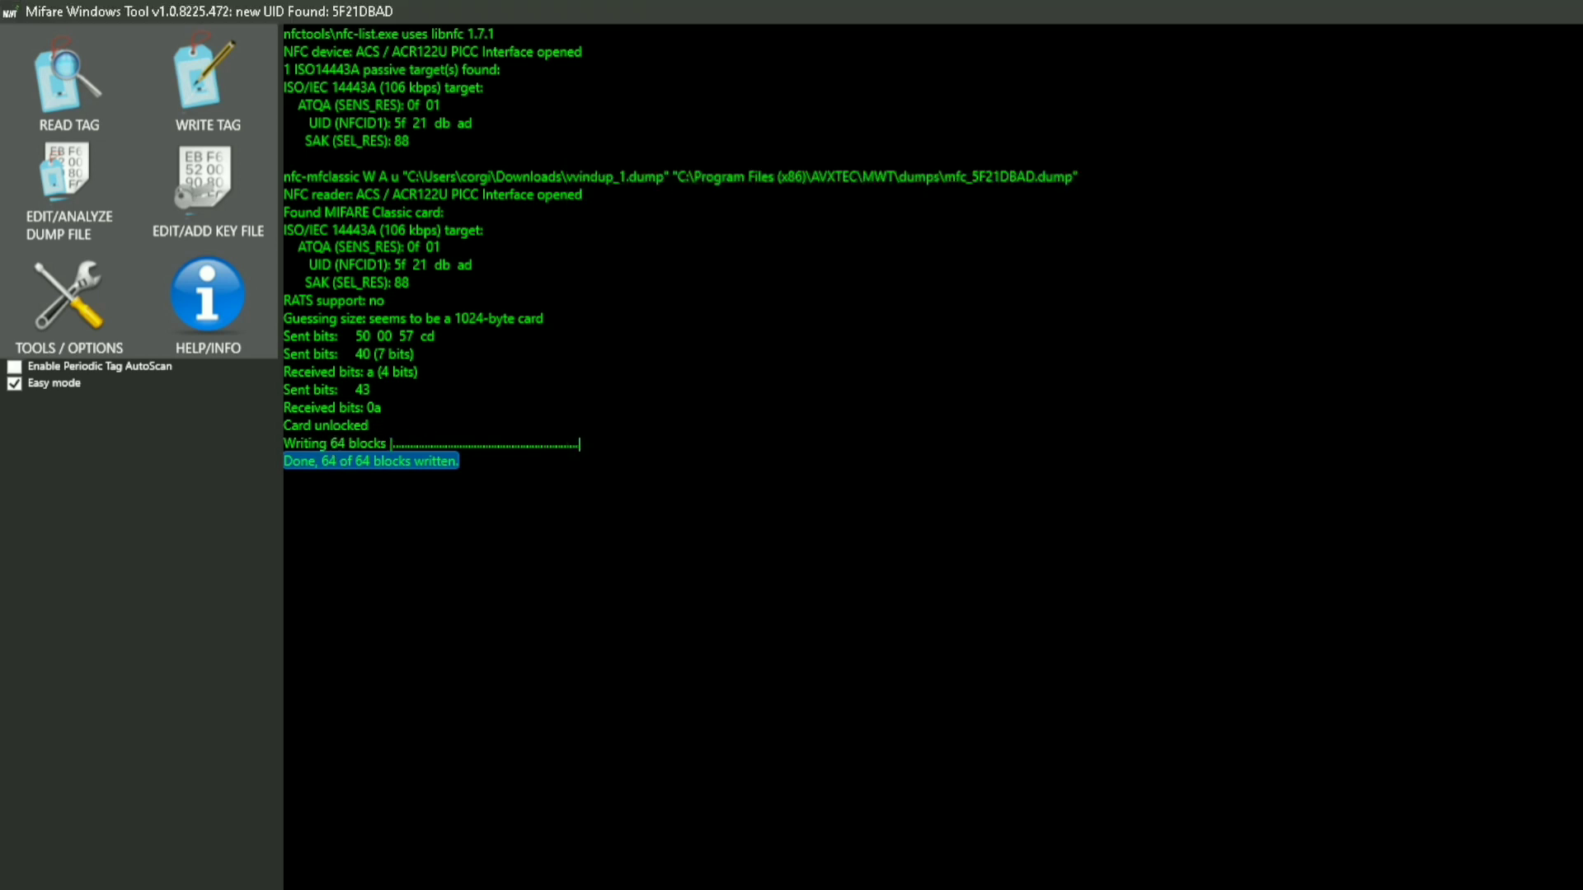